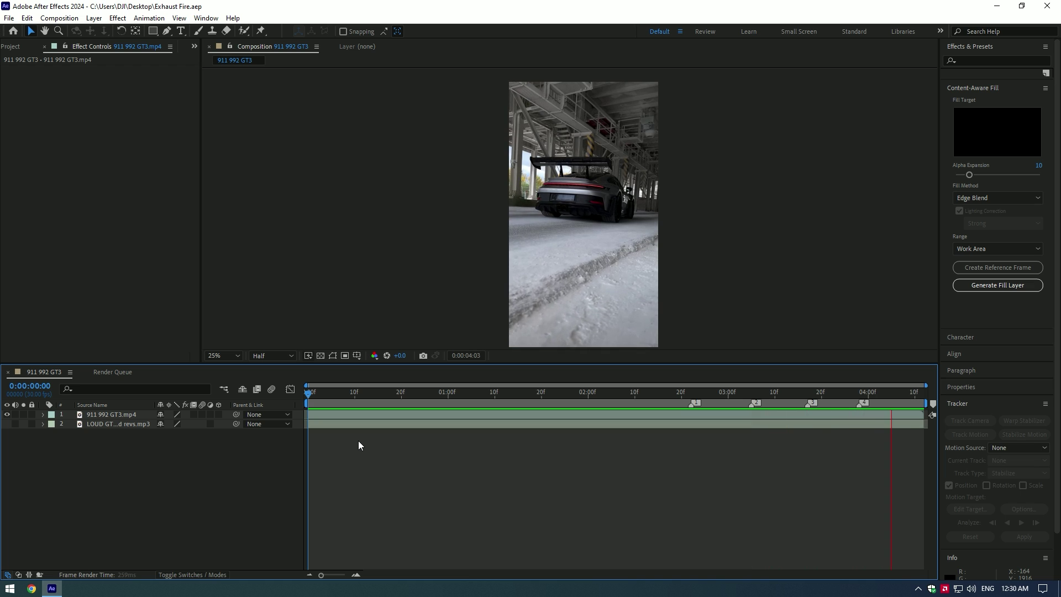
Turn on the audio of the LOUD GT revs MP3 layer and play the composition from its beginning
drag(387, 394, 312, 399)
key(F2)
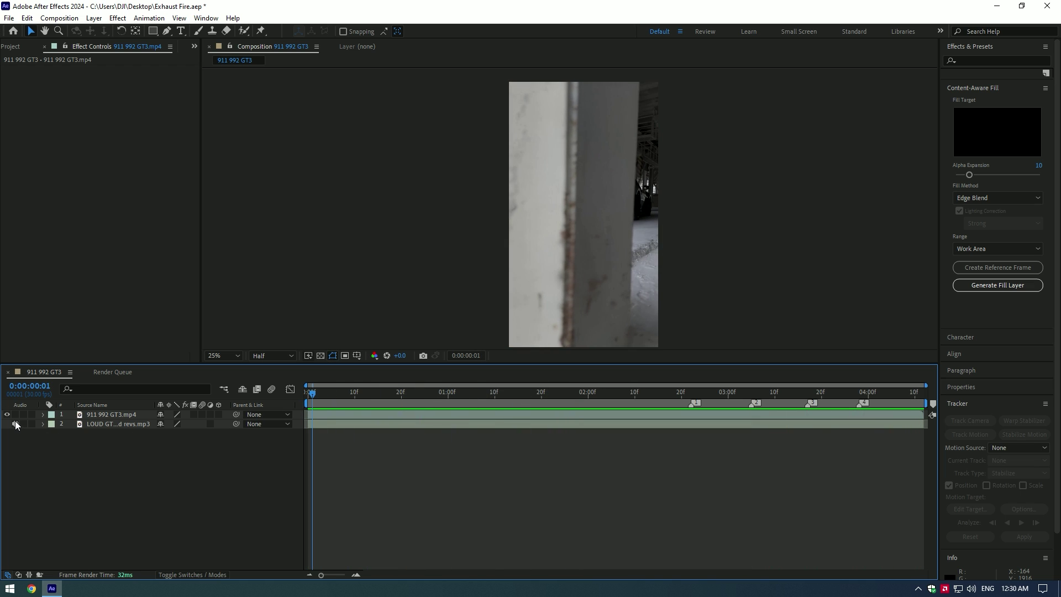
key(space)
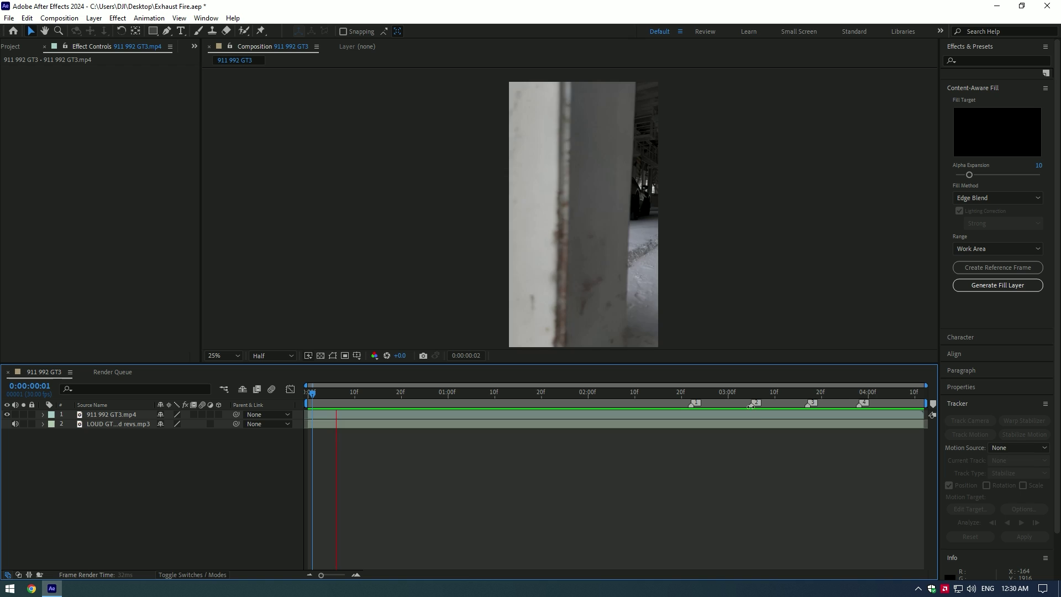
Split the 911 992 GT3.mp4 layer at 0:00:02:16, just ahead of the first marker
drag(694, 397, 662, 397)
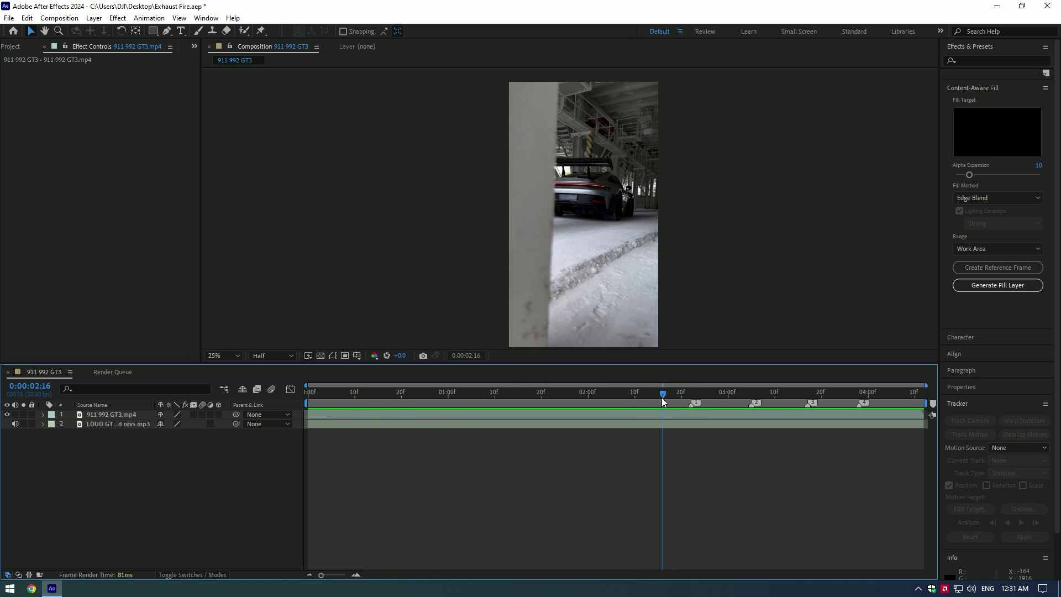
click(663, 414)
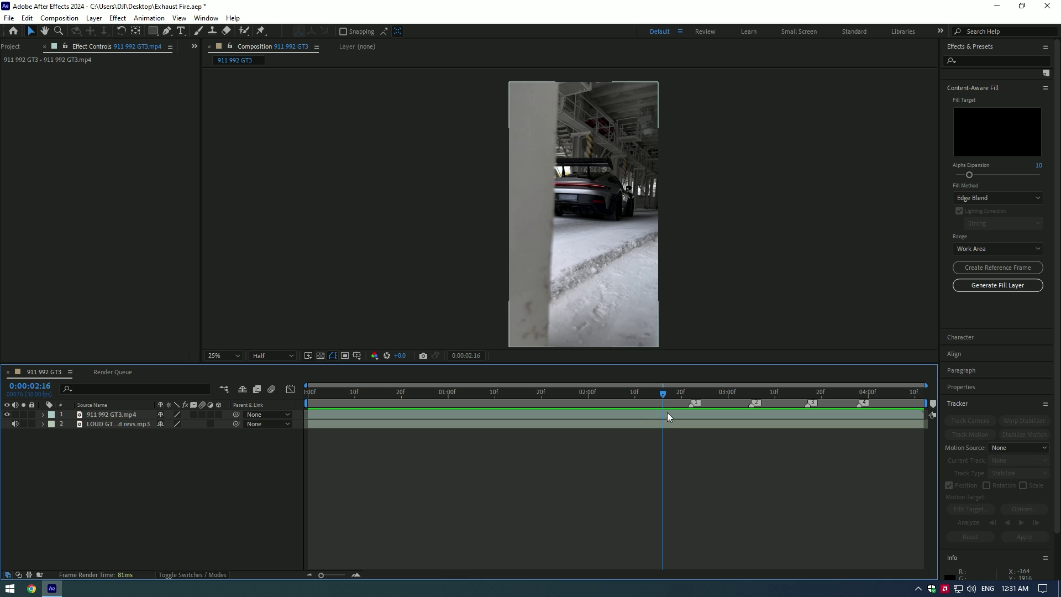
key(ctrl+shift+d)
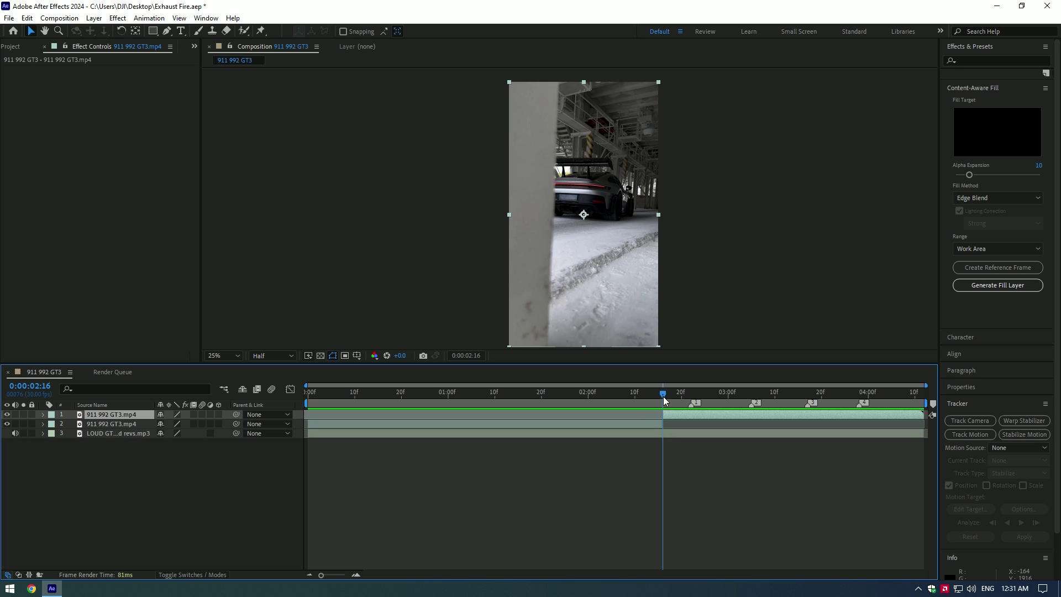
mouse_move(663, 397)
mouse_down()
mouse_move(497, 393)
mouse_move(690, 386)
mouse_move(666, 389)
mouse_up()
Run 3D camera tracking on the second part of the car clip with Detailed Analysis enabled
click(206, 17)
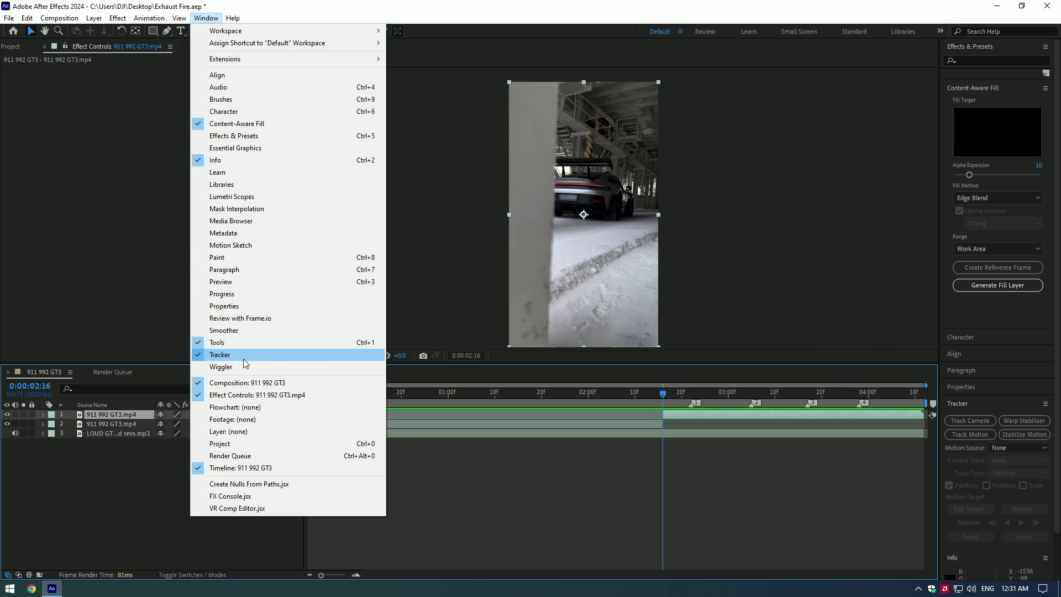
click(975, 419)
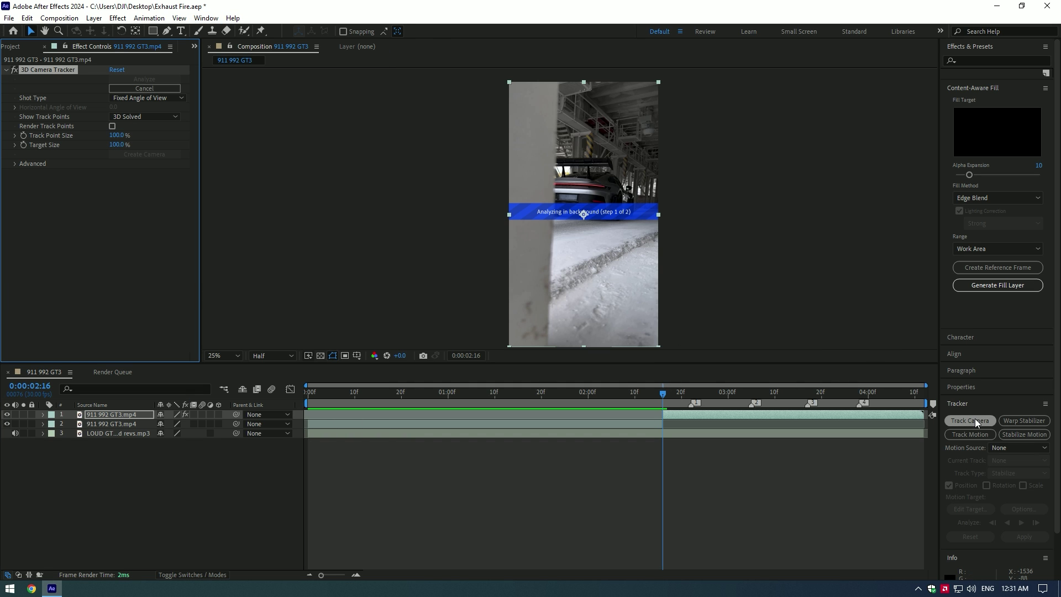
click(15, 164)
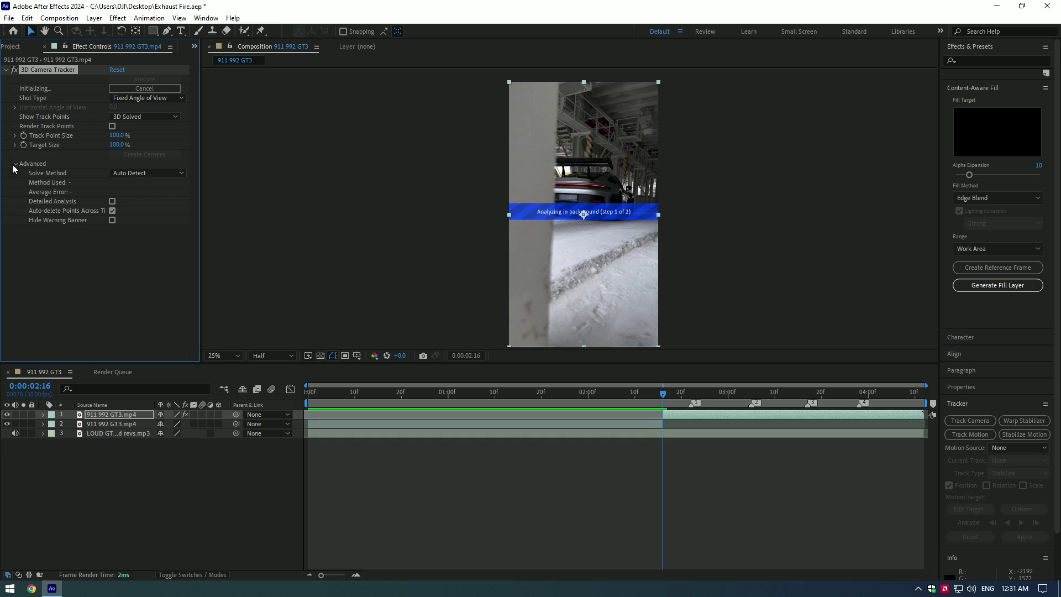
click(112, 201)
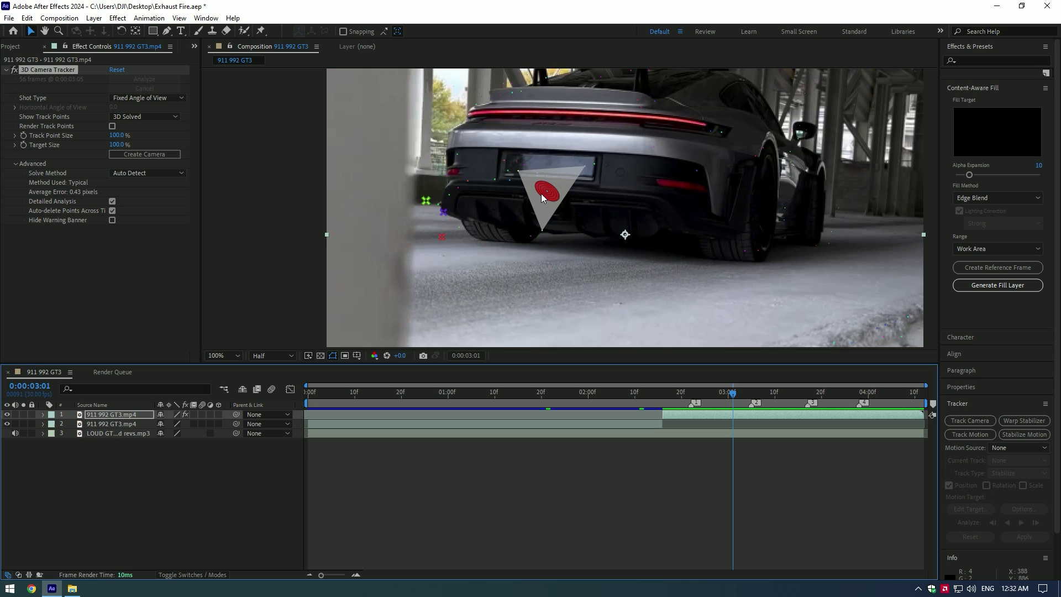
Create a solid and camera from the track points on the license plate, and trim the solid's start to 0:00:02:16
right_click(527, 173)
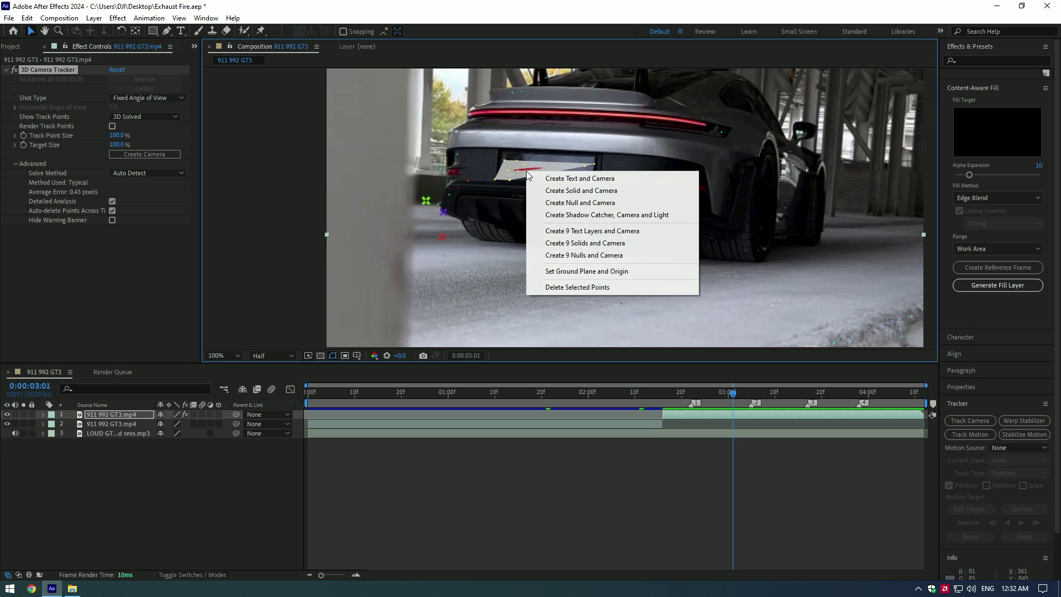
click(604, 191)
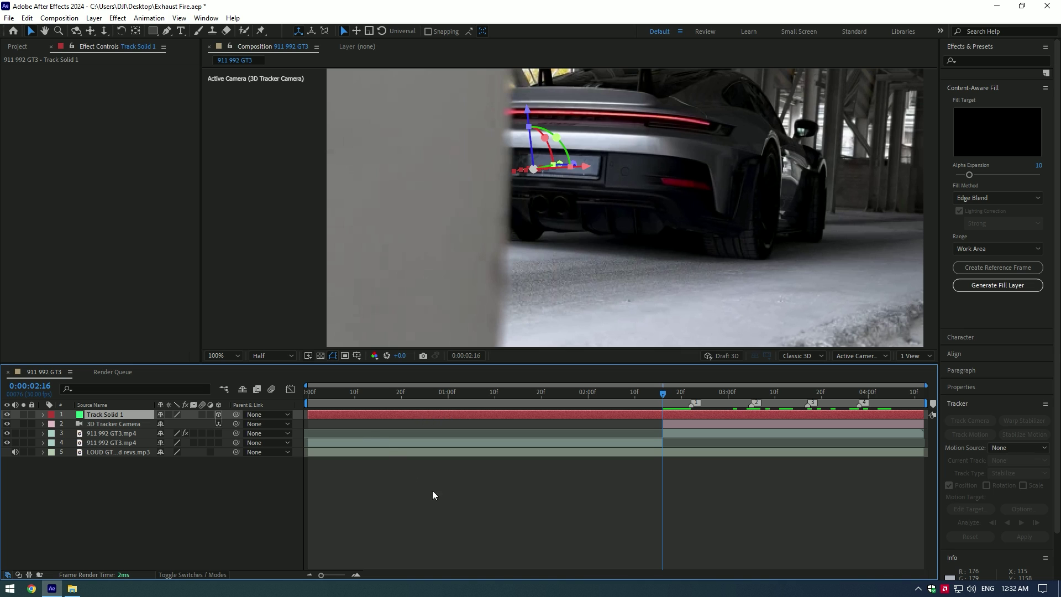
key(alt+bracketleft)
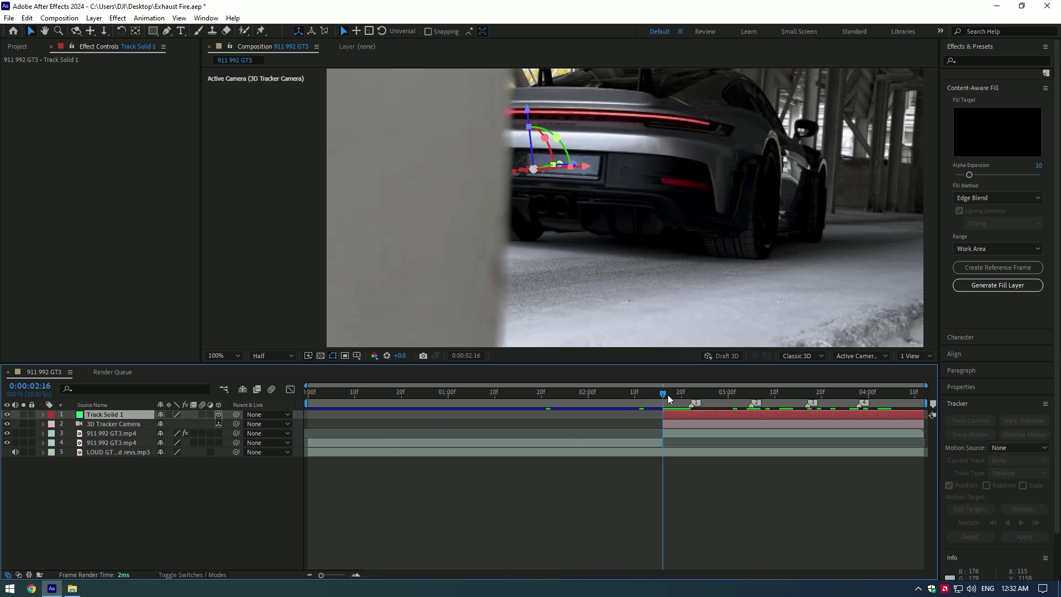
Scale the Track Solid 1 layer up to 530%
drag(668, 395, 760, 394)
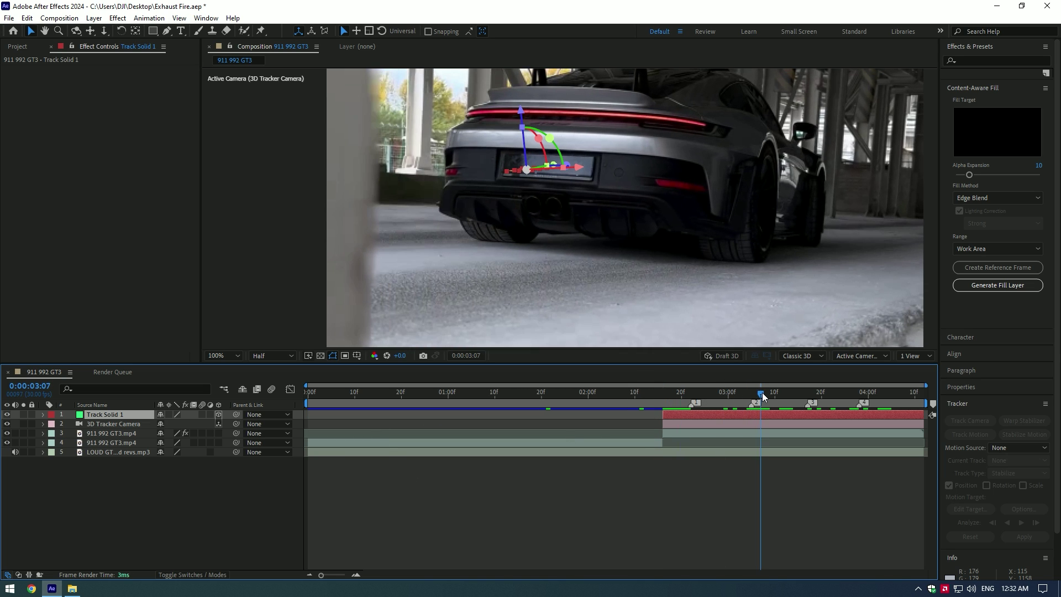
click(43, 415)
click(52, 425)
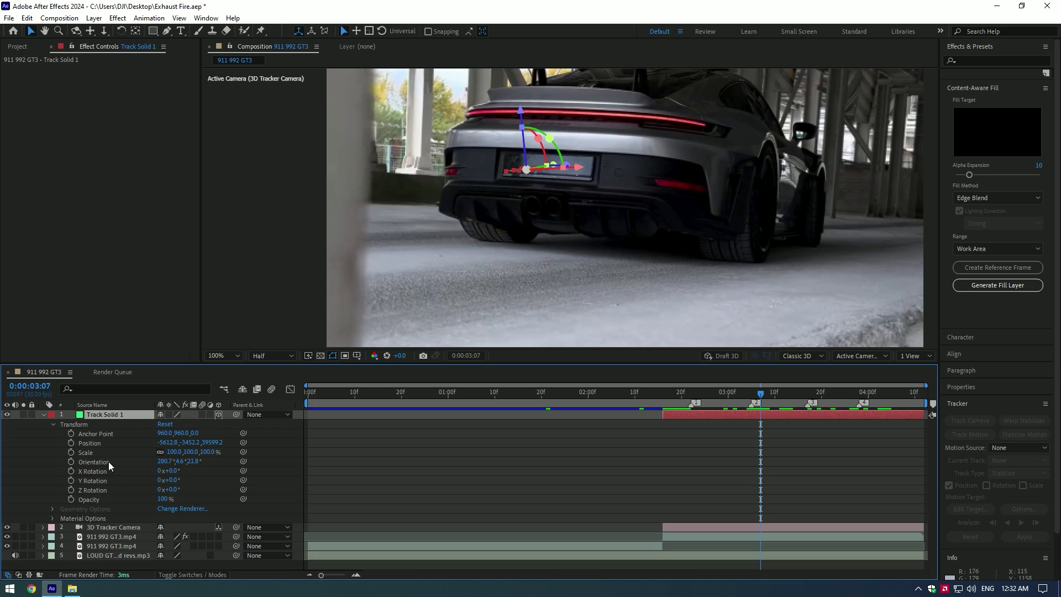
drag(172, 453, 411, 446)
Set Track Solid 1's orientation to 9°, 25°, 0° so it faces along the car's rear, and check its tracking
mouse_move(164, 462)
mouse_down()
mouse_move(129, 462)
mouse_move(159, 462)
mouse_up()
drag(197, 463, 166, 462)
click(165, 461)
text(0)
key(Tab)
text(0)
key(Tab)
text(0)
drag(175, 462, 191, 462)
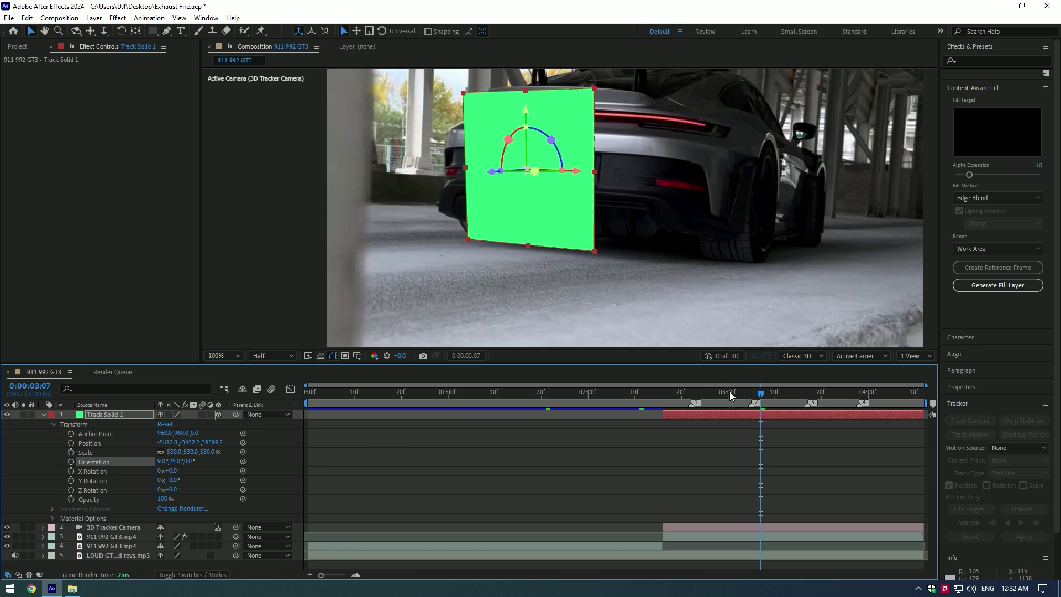
drag(730, 391, 821, 392)
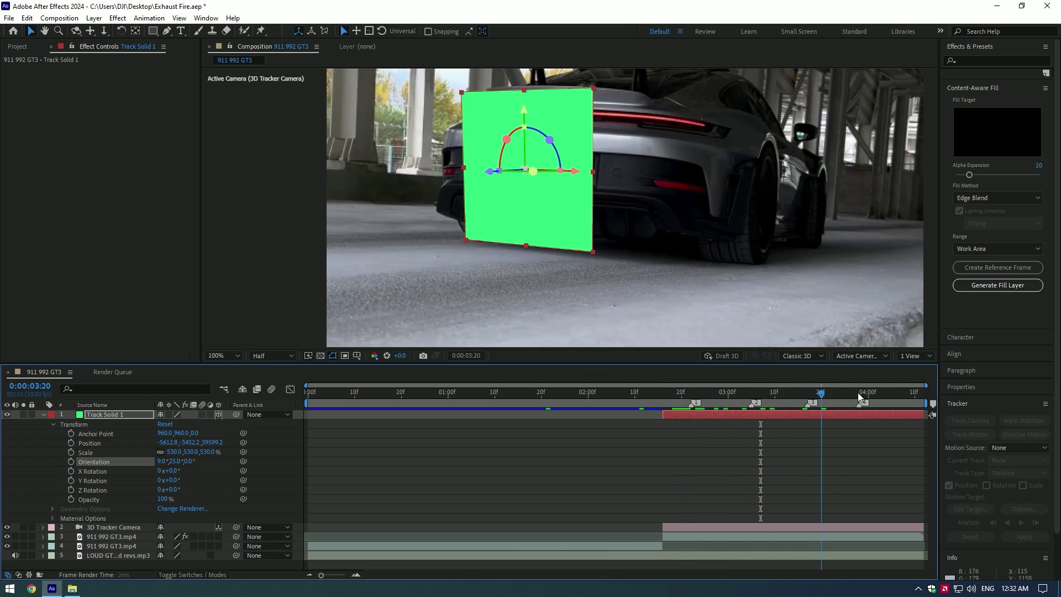
Hide Track Solid 1 and, at its first frame, draw a short two-point Pen mask line from each exhaust tip
key(i)
click(44, 415)
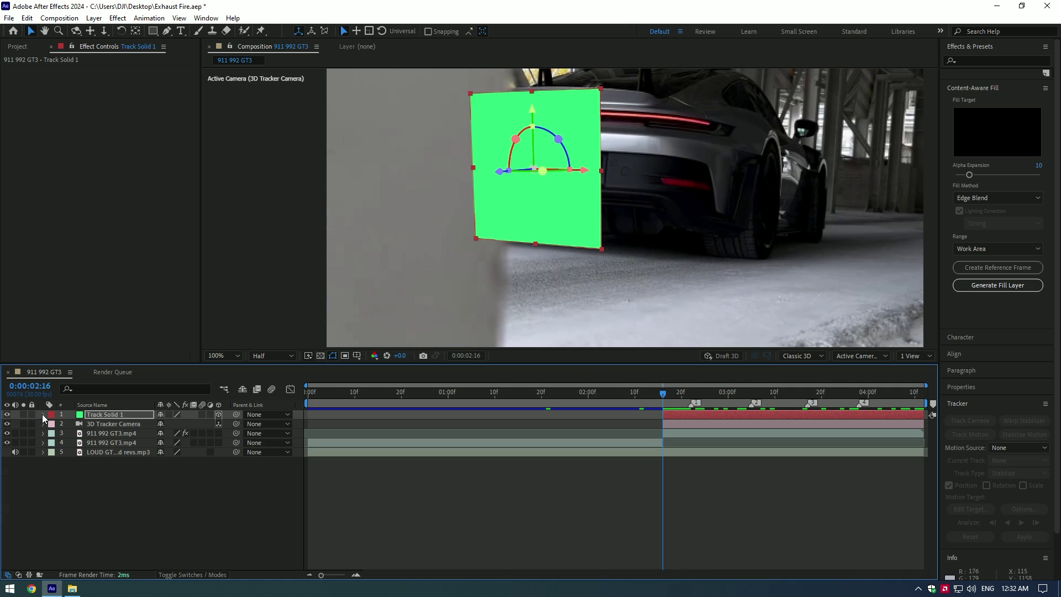
click(7, 415)
click(166, 31)
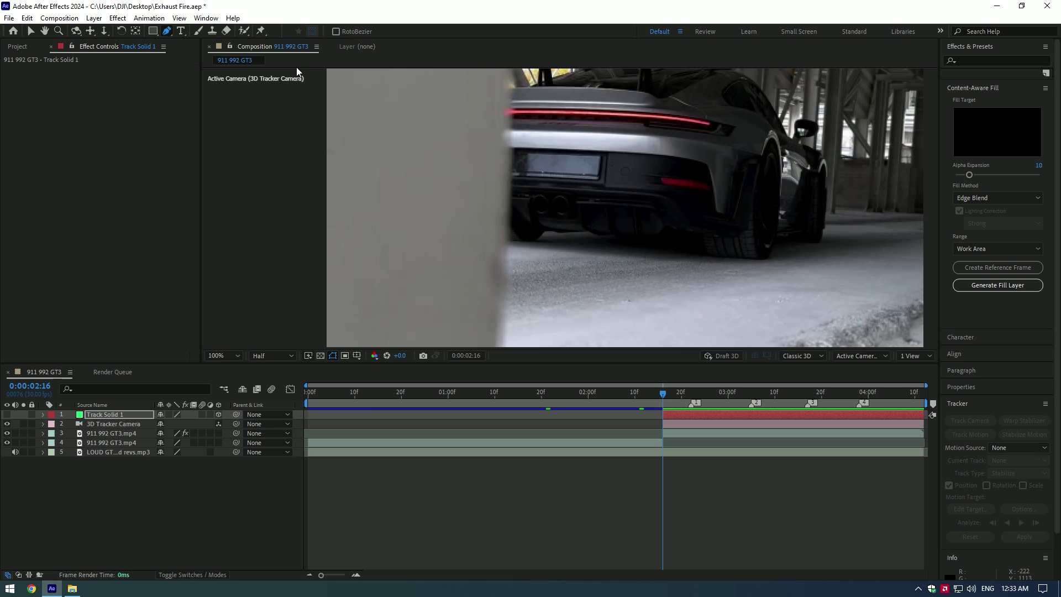
scroll(530, 216, up, 1)
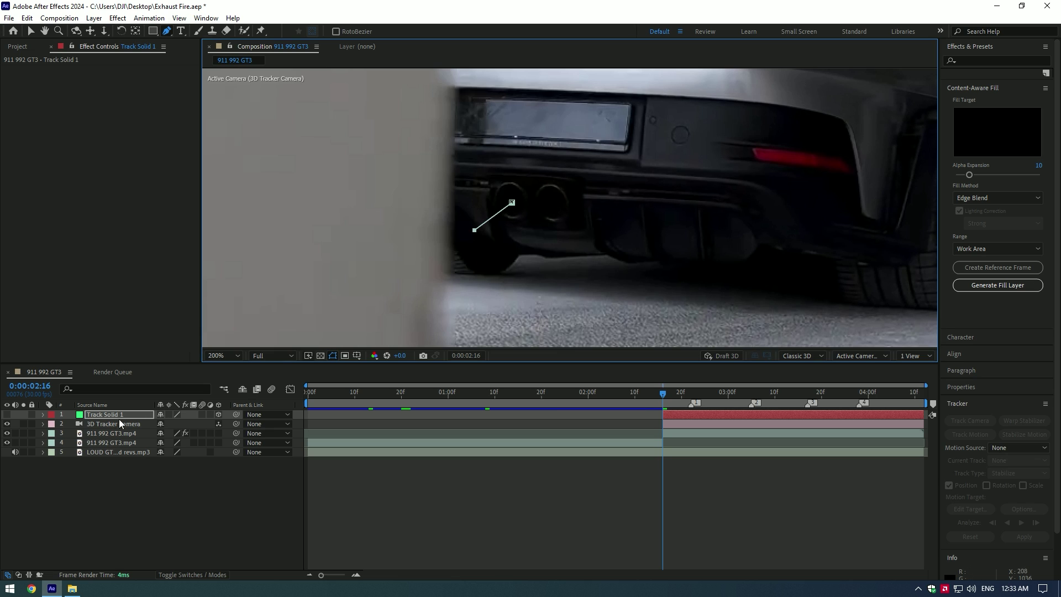
click(552, 208)
Apply the Saber effect to Track Solid 1 and make the layer visible again
key(ctrl+space)
text(saber)
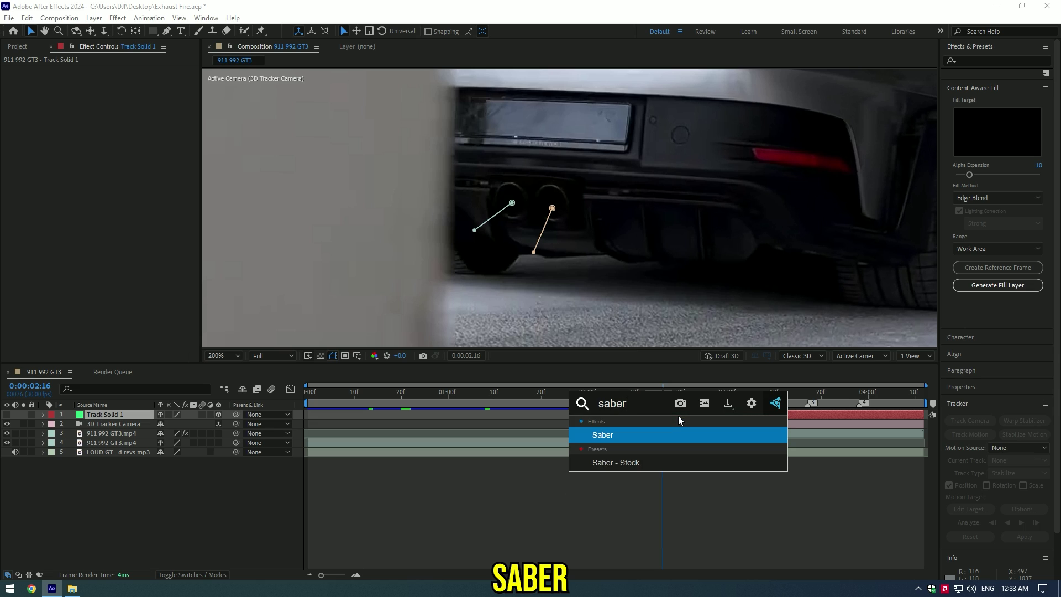
key(Return)
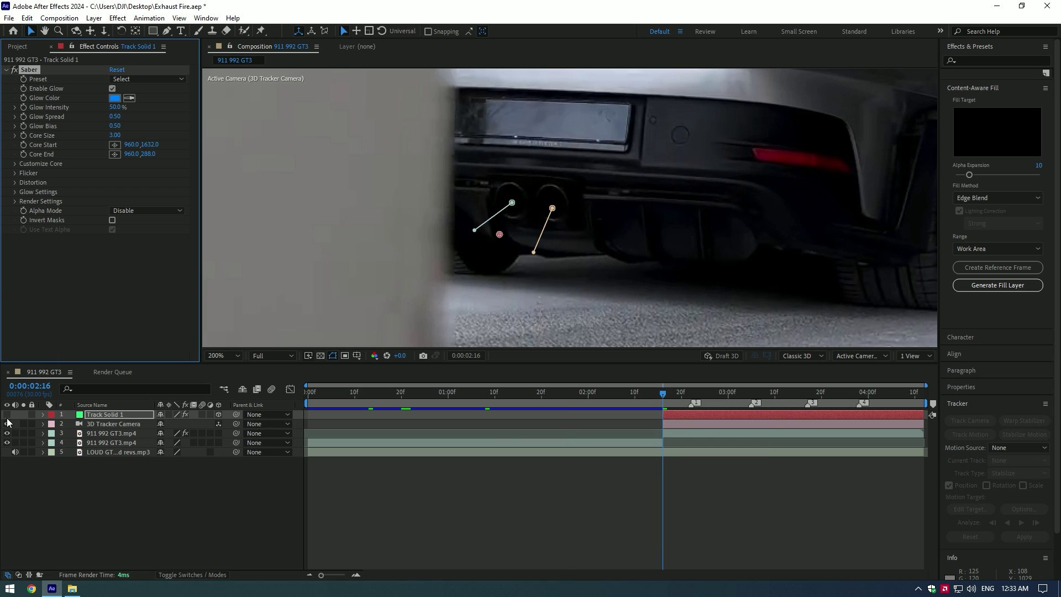
click(6, 414)
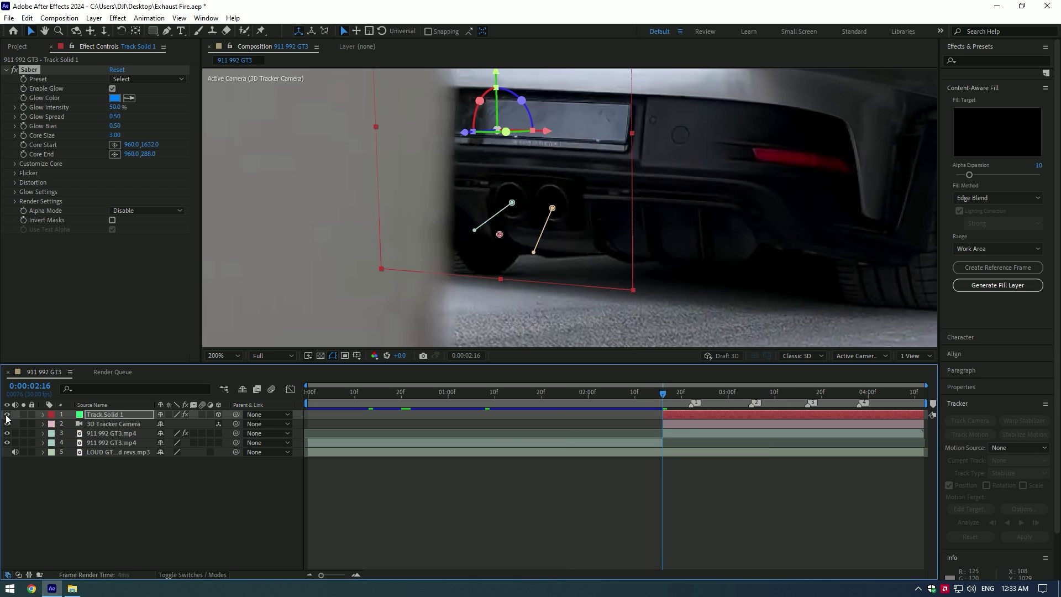
Set Saber's Composite Settings to Transparent and its Core Type to Layer Masks
click(16, 201)
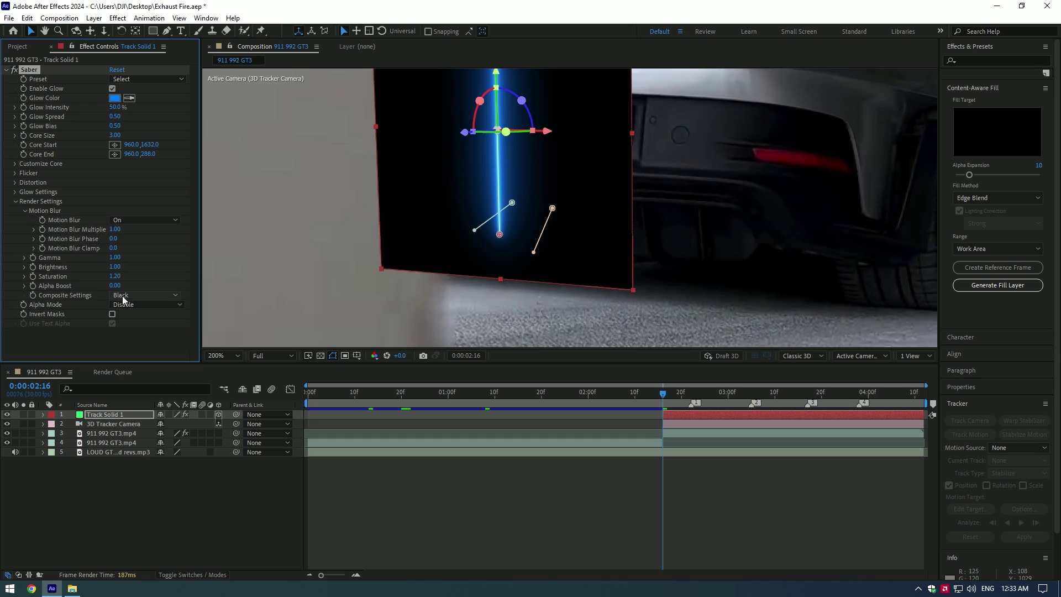
click(125, 297)
click(145, 308)
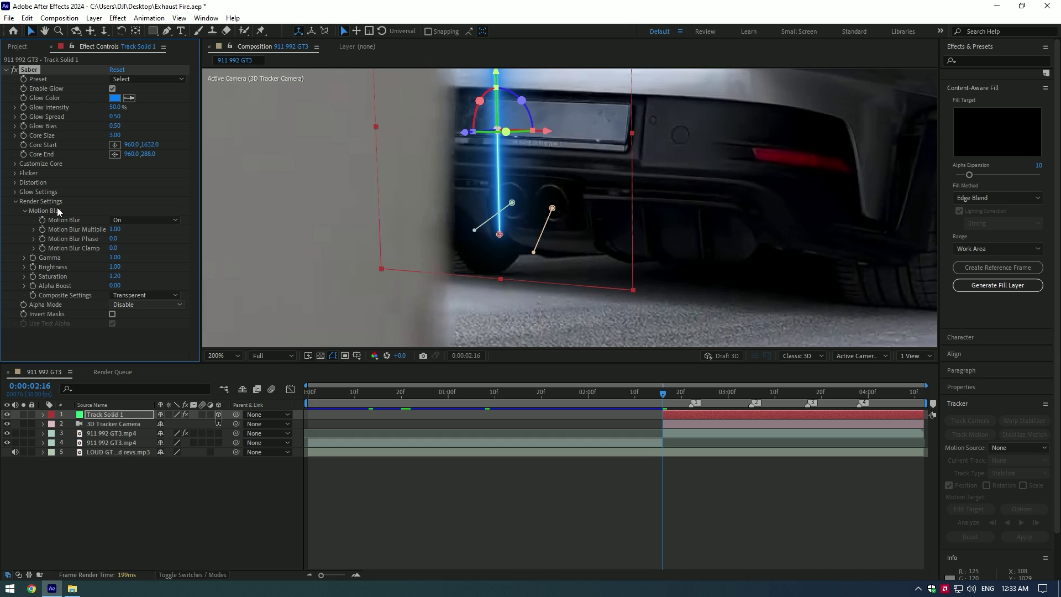
click(16, 164)
click(130, 175)
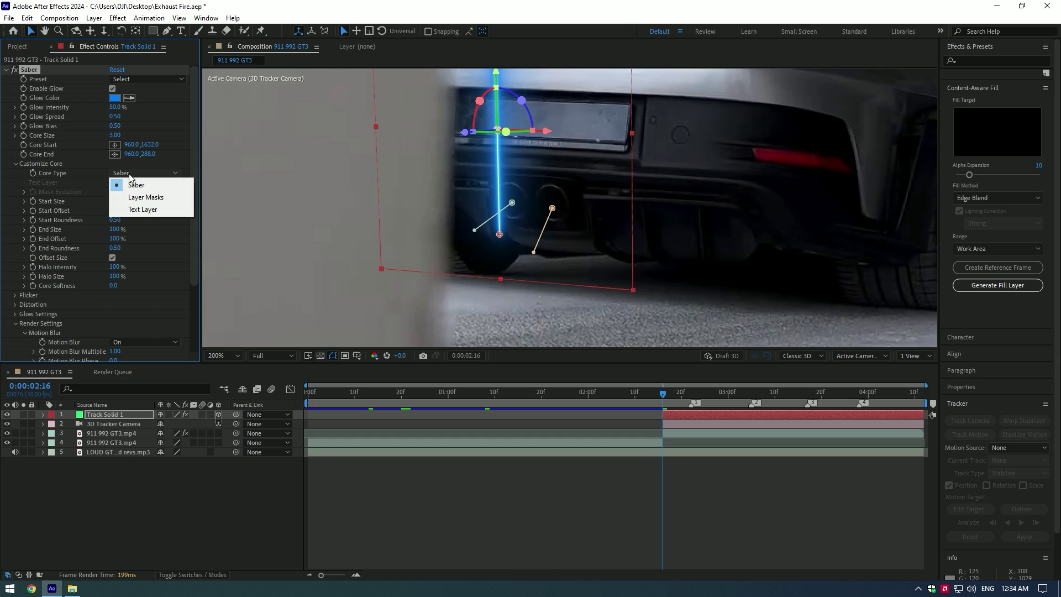
click(135, 196)
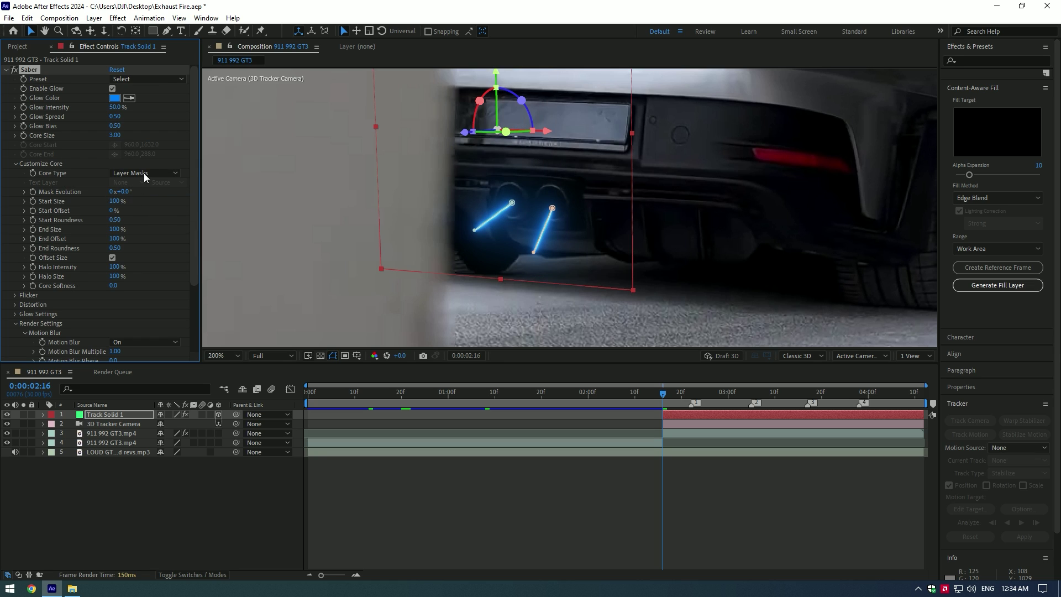
Choose Saber's Inferno preset and set Glow Intensity to 205% and Glow Spread to 0.4
click(151, 79)
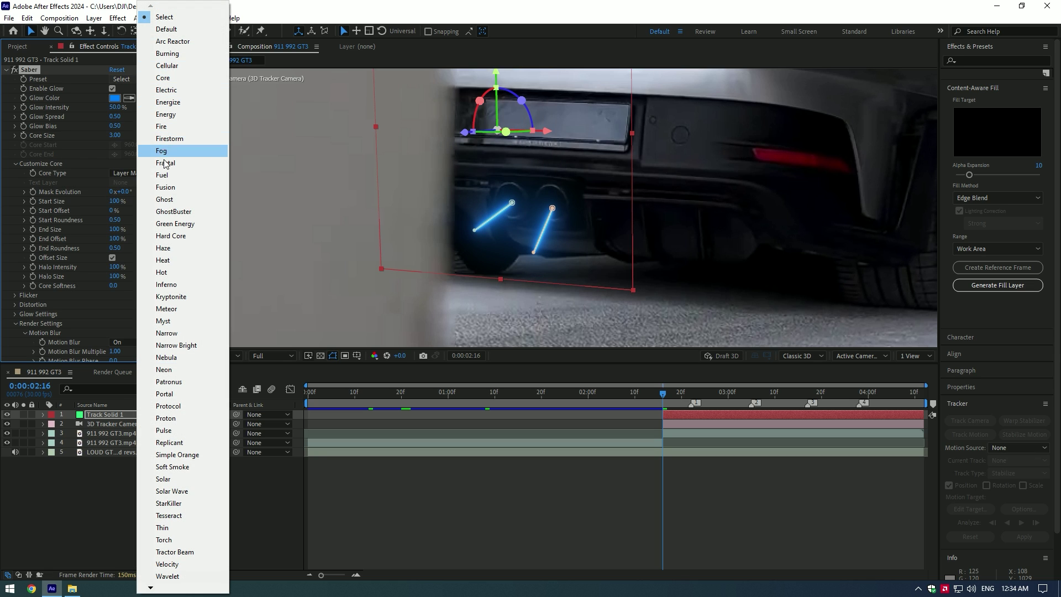
click(169, 285)
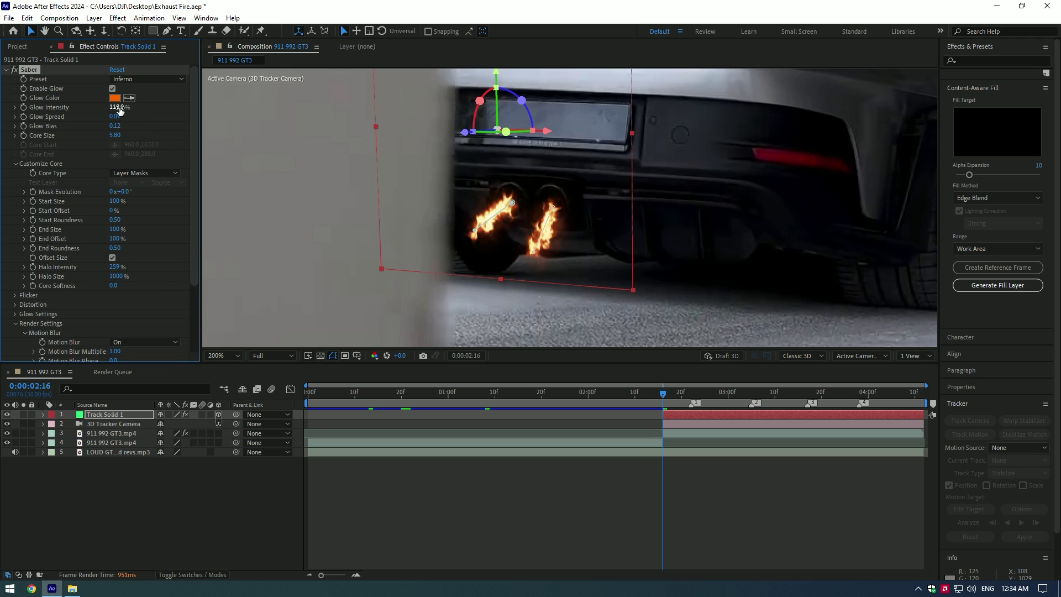
text(205)
key(Tab)
text(0.4)
key(Return)
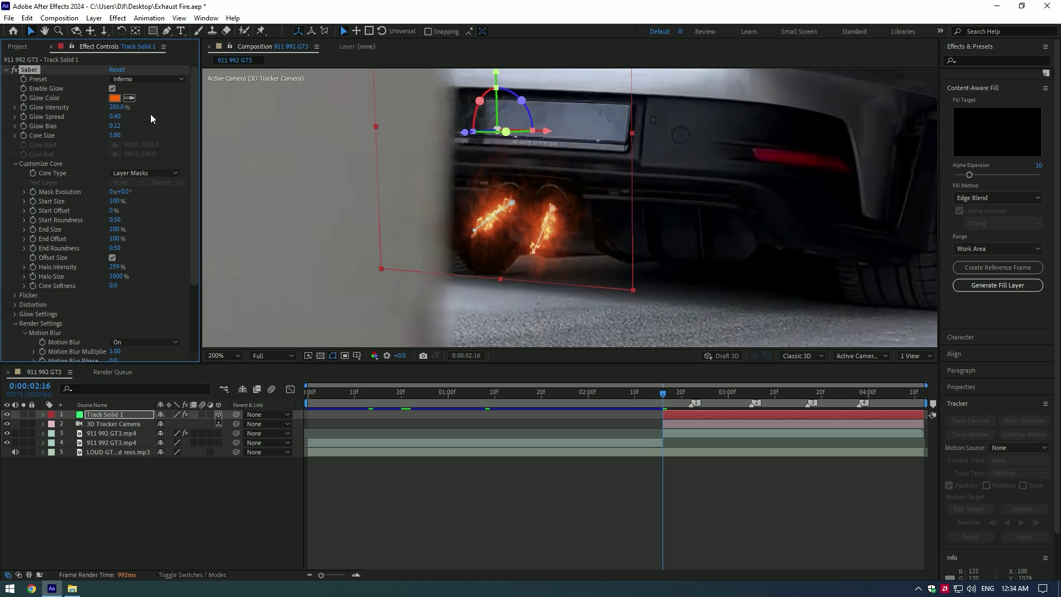
Set Saber's Core Size to 30
click(118, 136)
text(2.)
key(BackSpace)
text(30)
key(Return)
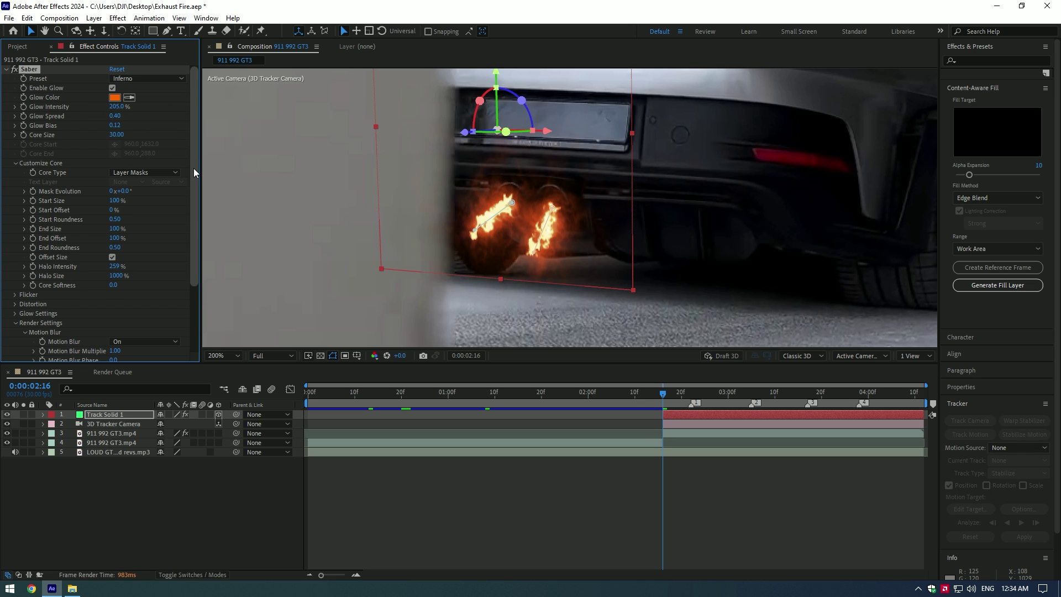
Set Saber's Halo Intensity to 1000%, Halo Size to 750% and Core Softness to 25
scroll(194, 170, down, 2)
click(117, 221)
text(1000)
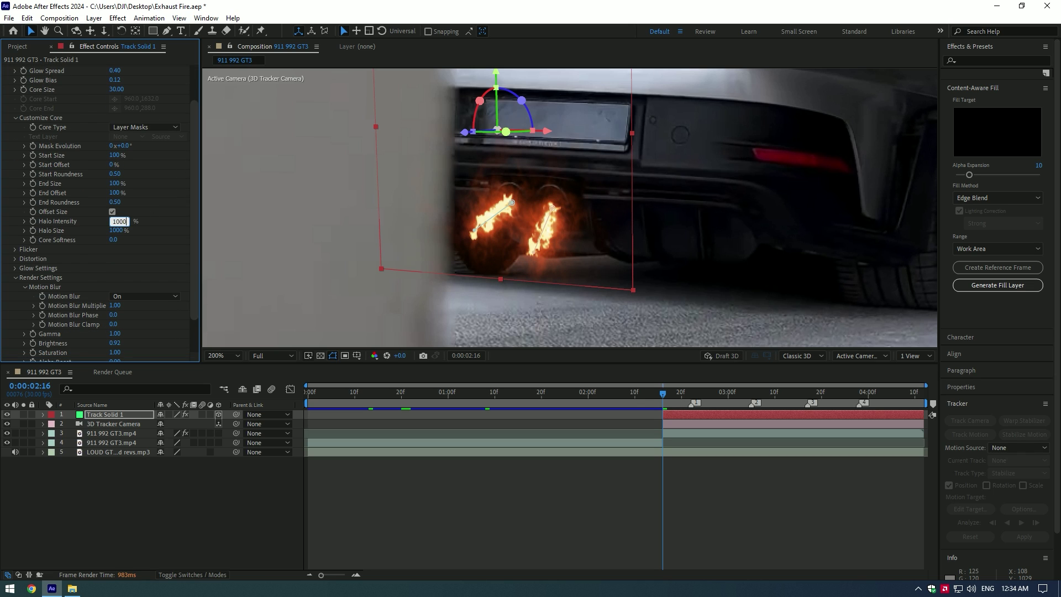
key(Tab)
text(750)
key(Return)
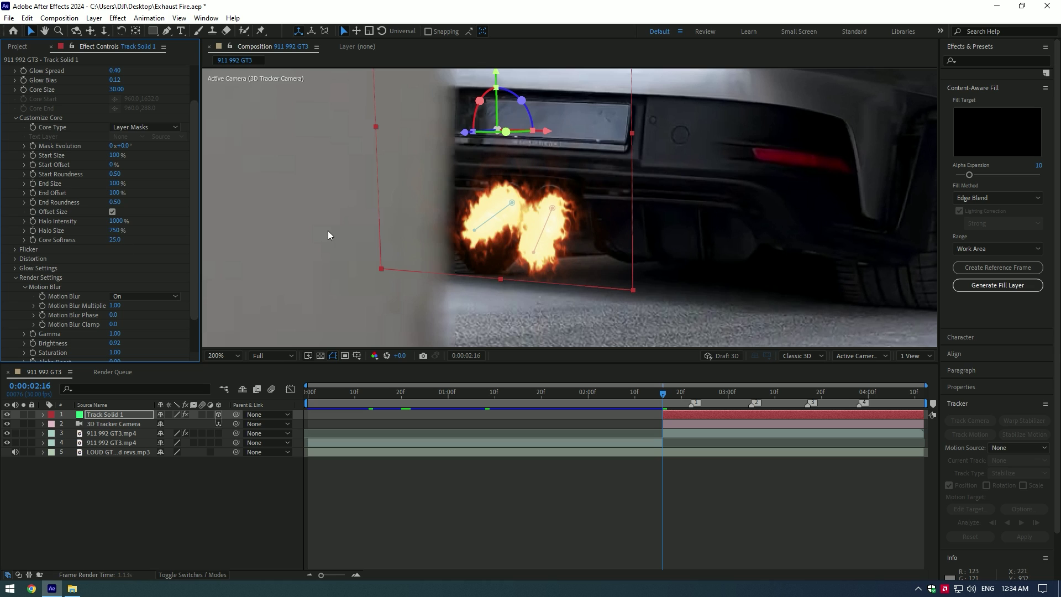
Shorten the flame mask line at the right-hand exhaust tip by moving its two end points
drag(553, 207, 549, 206)
mouse_move(533, 252)
mouse_down()
mouse_move(532, 221)
mouse_move(533, 234)
mouse_up()
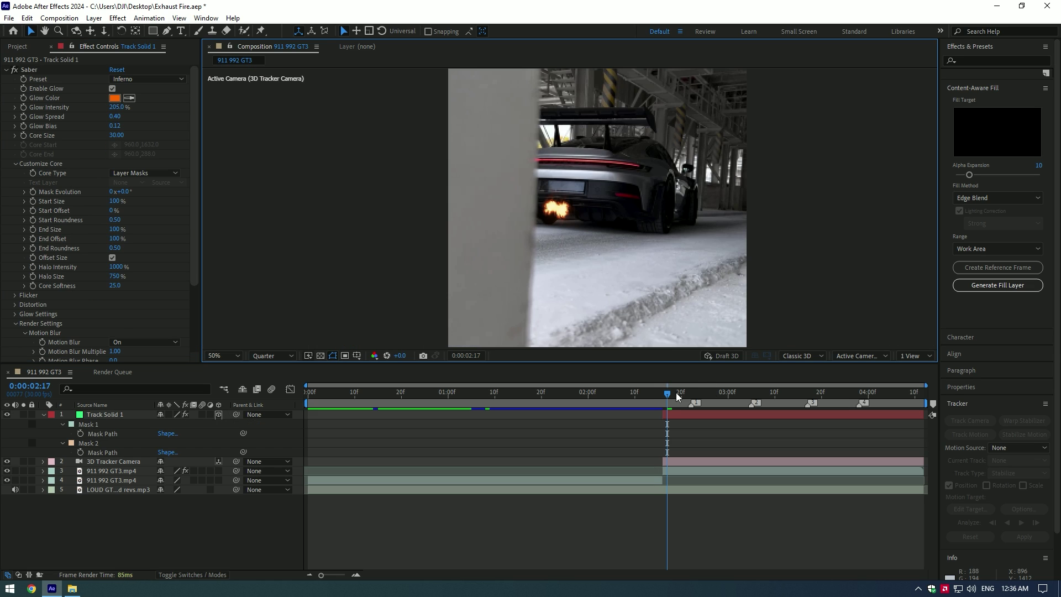
Start keyframing Saber's End Offset with 0% at 0:00:02:20, then raise it to 100% at marker 1
drag(675, 392, 691, 394)
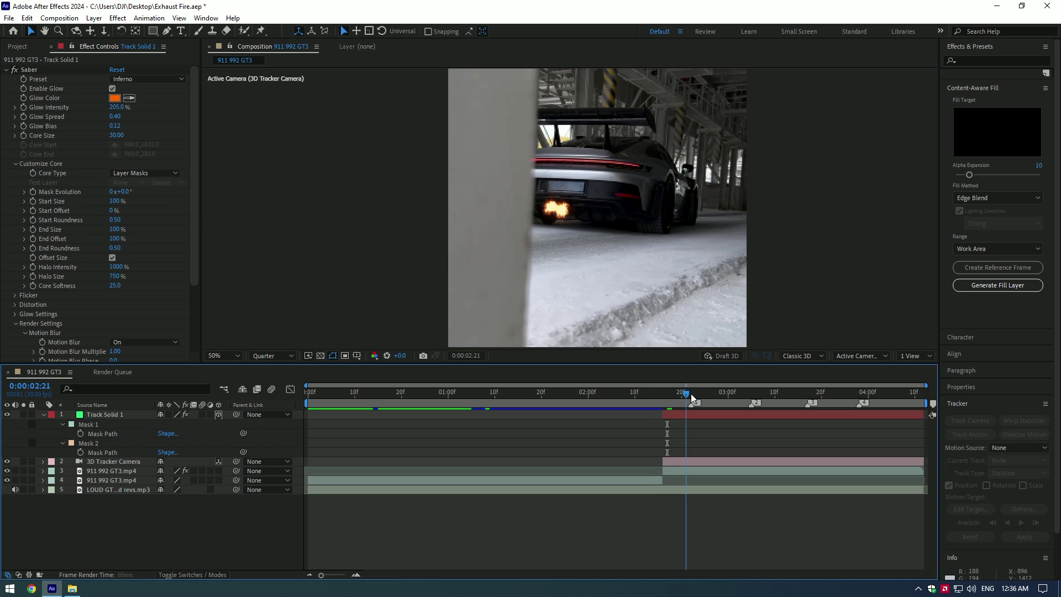
key(Page_Up)
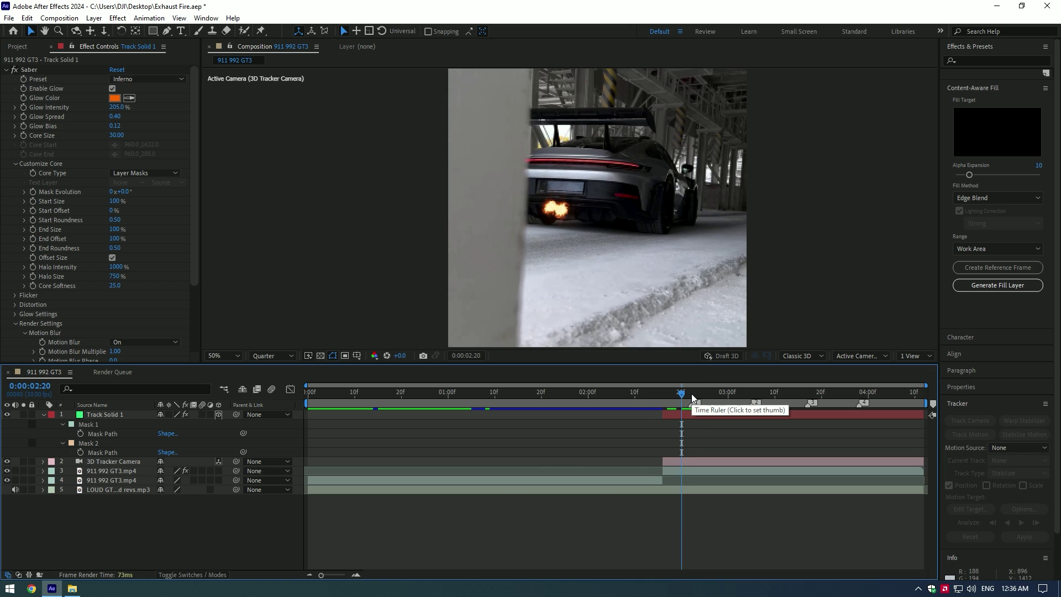
click(33, 238)
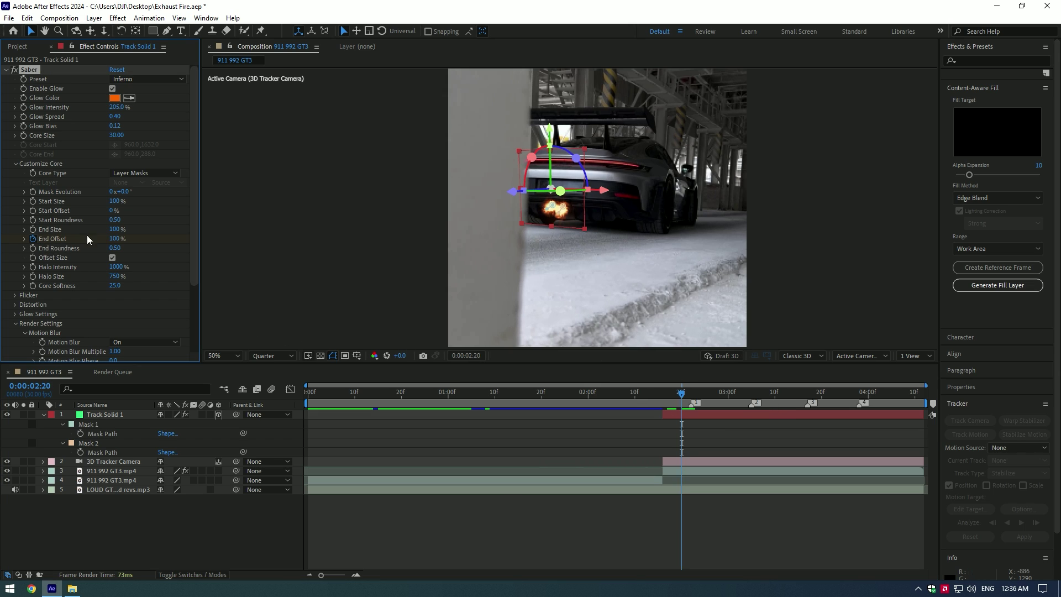
click(691, 393)
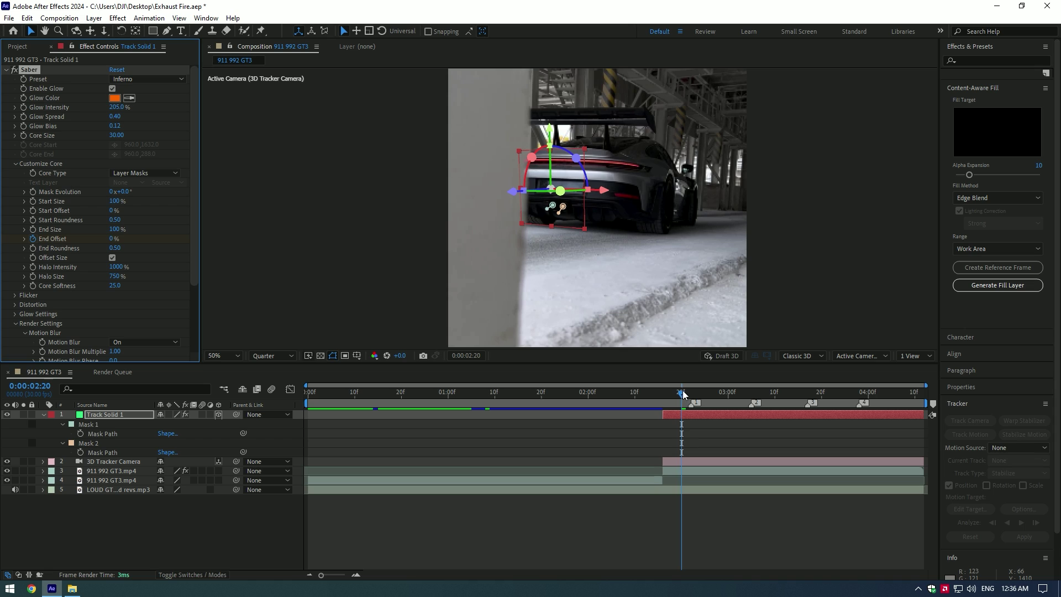
drag(113, 239, 179, 238)
click(709, 416)
Keyframe Saber's End Offset back to 0% at 0:00:02:23, one frame after marker 1
key(Page_Down)
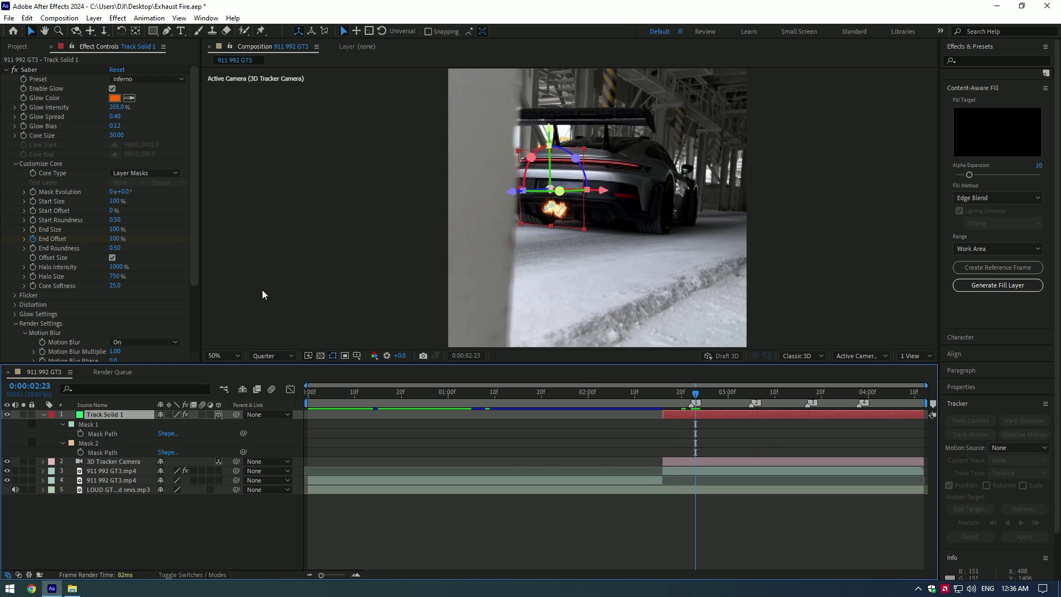
click(116, 238)
text(0)
key(Return)
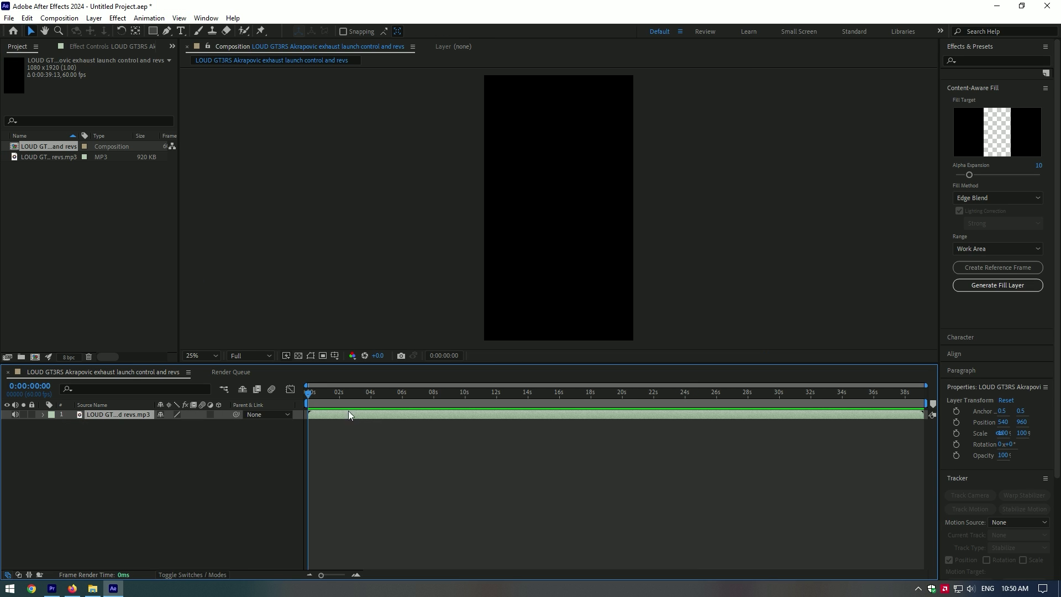
Reveal the exhaust audio layer's waveform and place composition markers on its peaks, starting at 0:00:16:49
drag(311, 399, 352, 413)
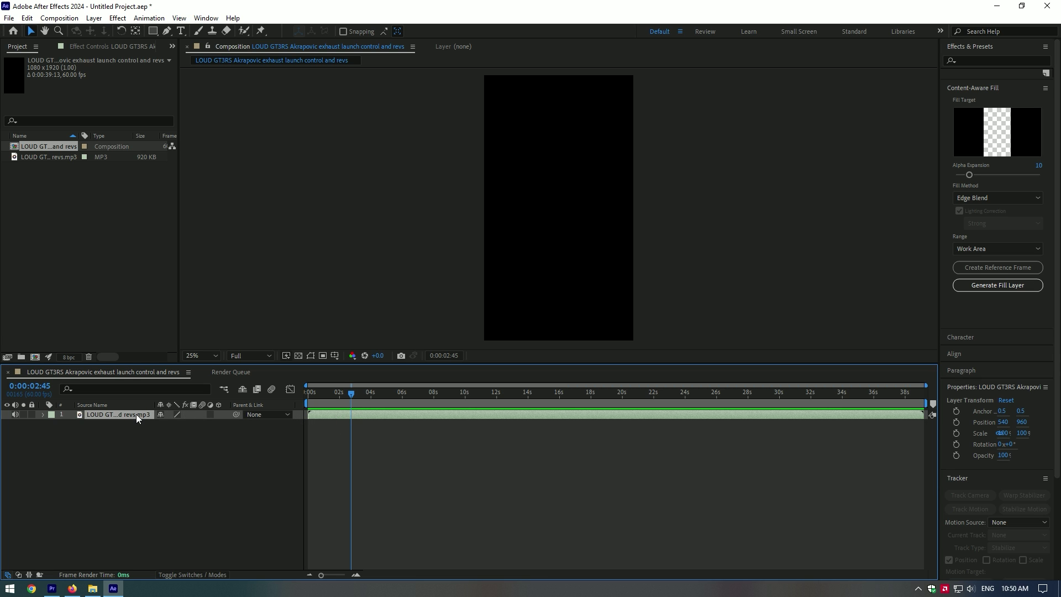
key(l)
key(l)
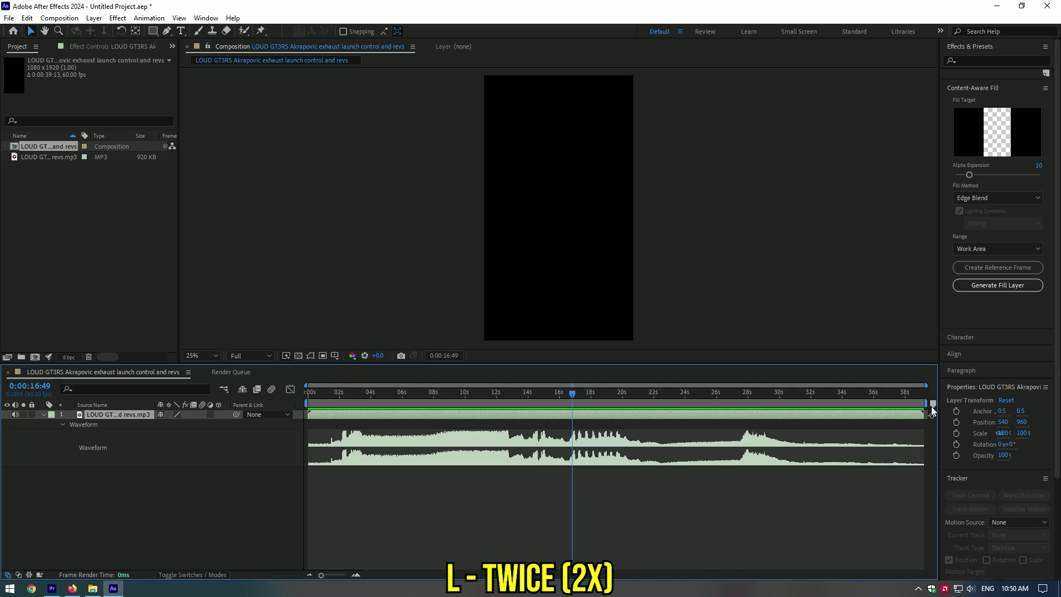
click(933, 405)
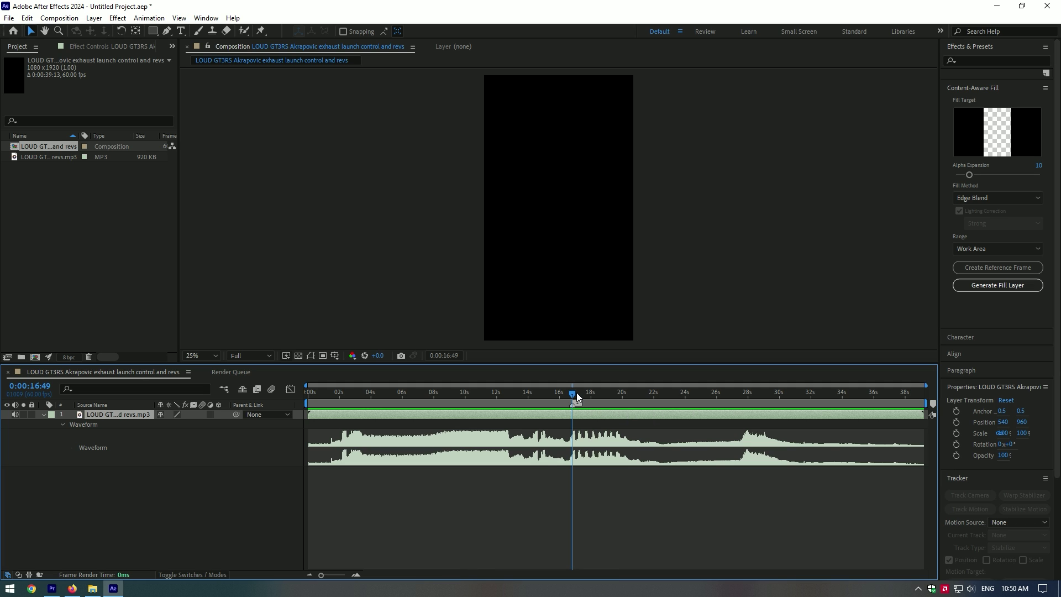
drag(576, 396, 581, 396)
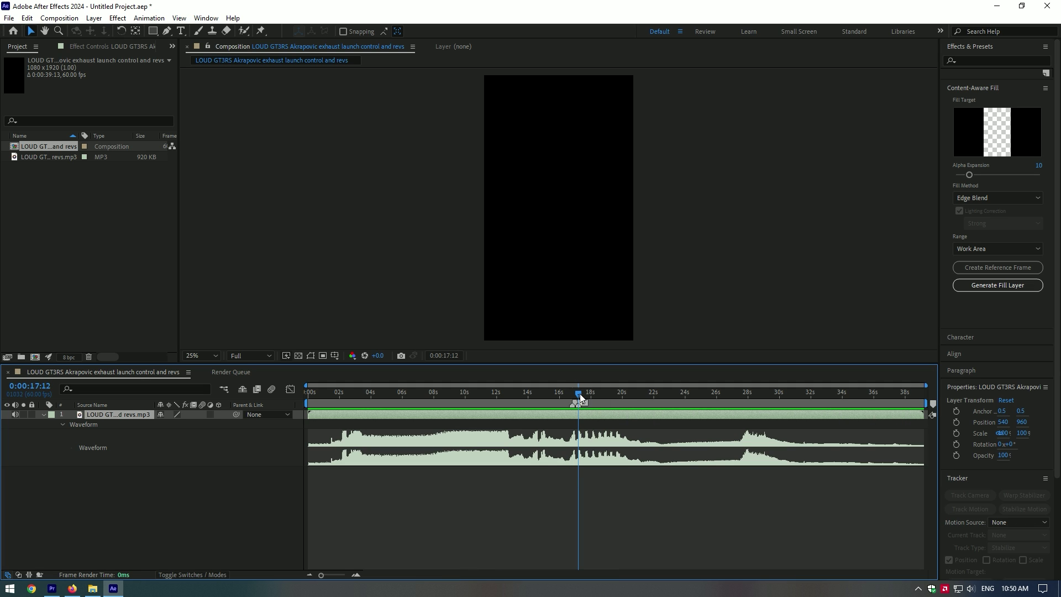
drag(580, 398, 585, 393)
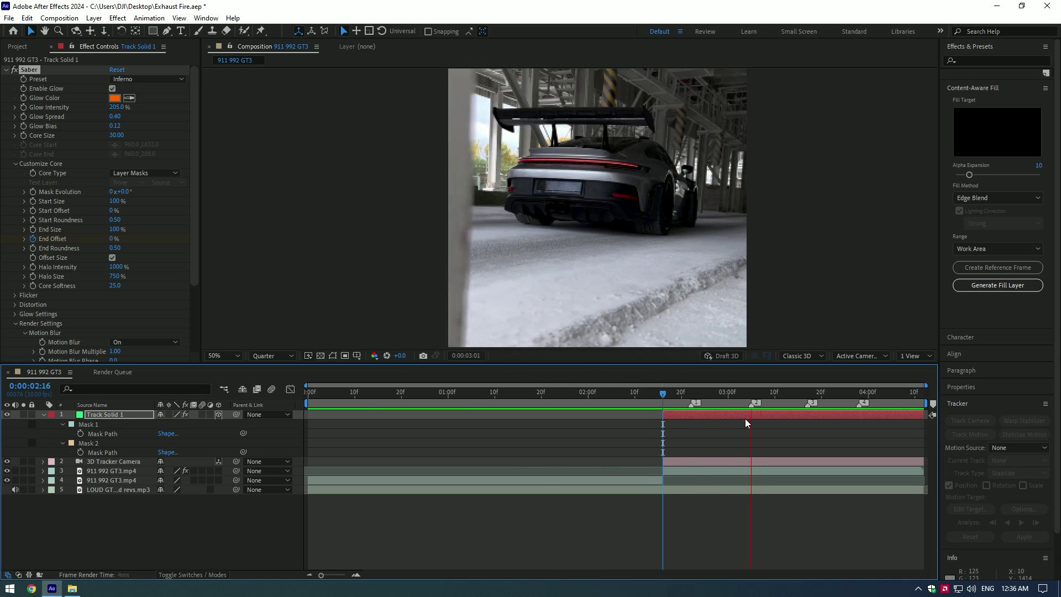
Copy the three End Offset keyframes to marker 2 at 0:00:03:05 and shift them so the 100% keyframe sits on the marker
drag(694, 396, 663, 397)
key(space)
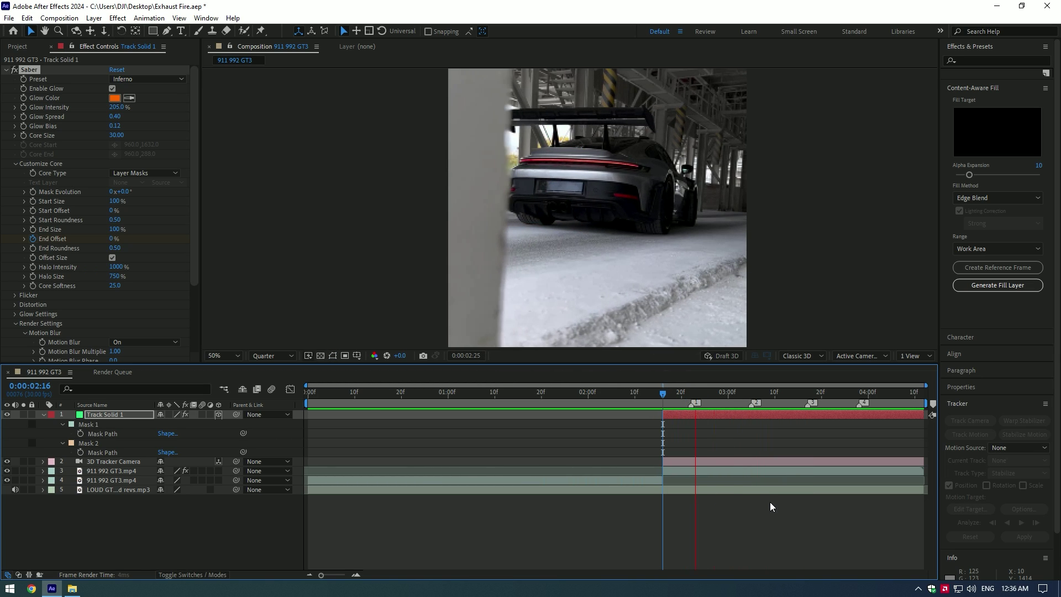
click(750, 397)
drag(738, 393, 751, 396)
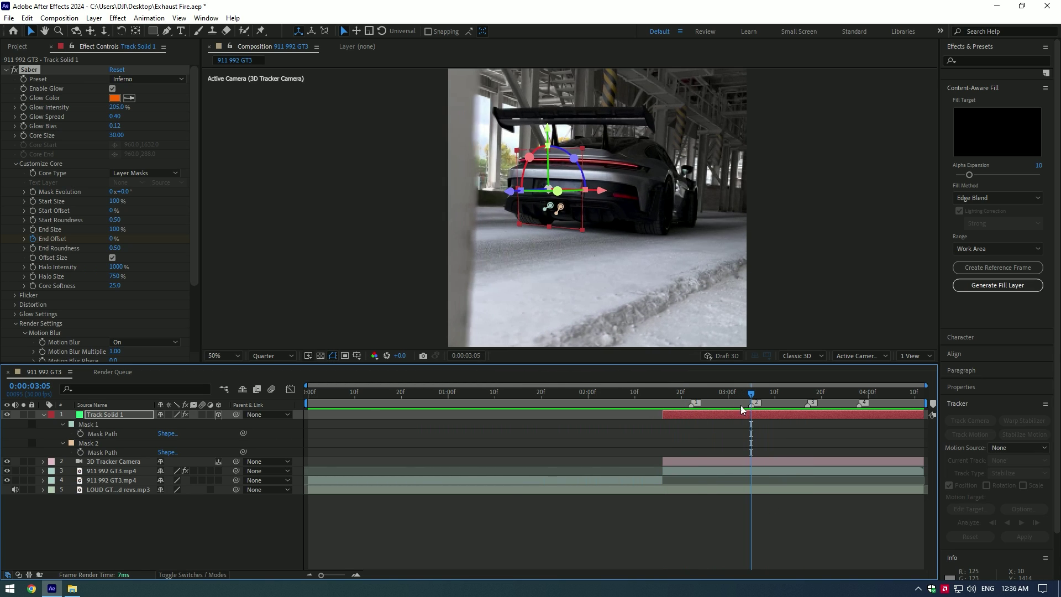
key(u)
drag(674, 428, 706, 438)
double_click(356, 575)
key(ctrl+c)
key(ctrl+v)
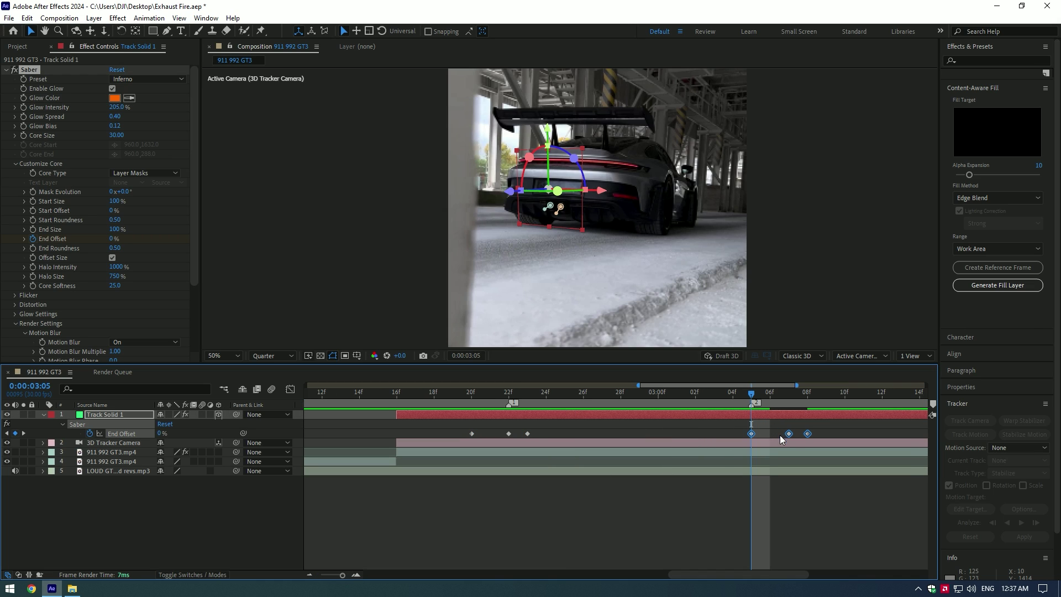
drag(808, 434, 770, 434)
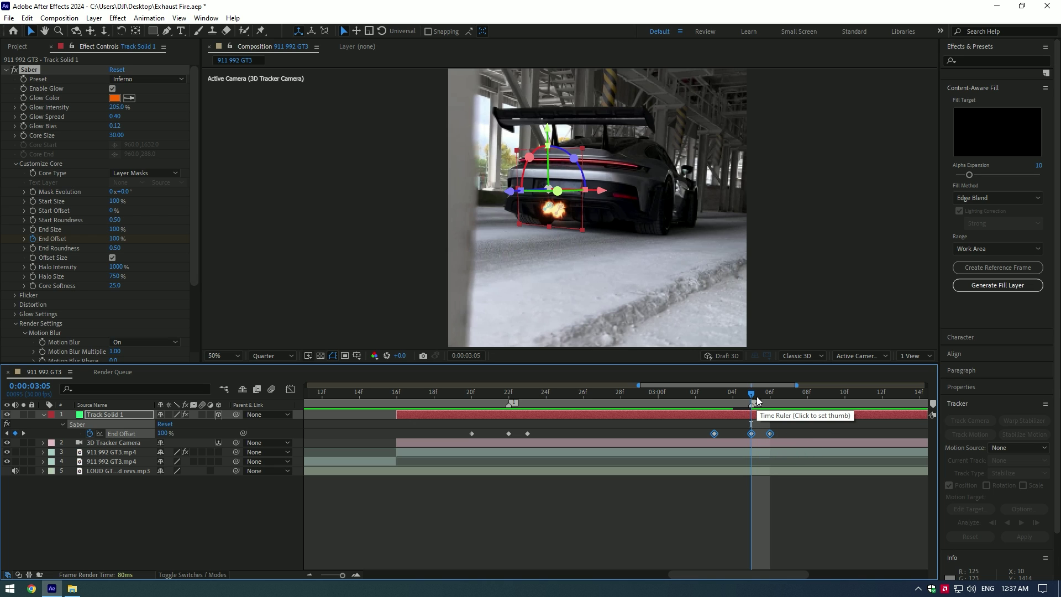
Paste the three End Offset keyframes at marker 3 and shift them two frames earlier so the 100% keyframe meets the marker
click(658, 395)
click(699, 497)
key(space)
key(space)
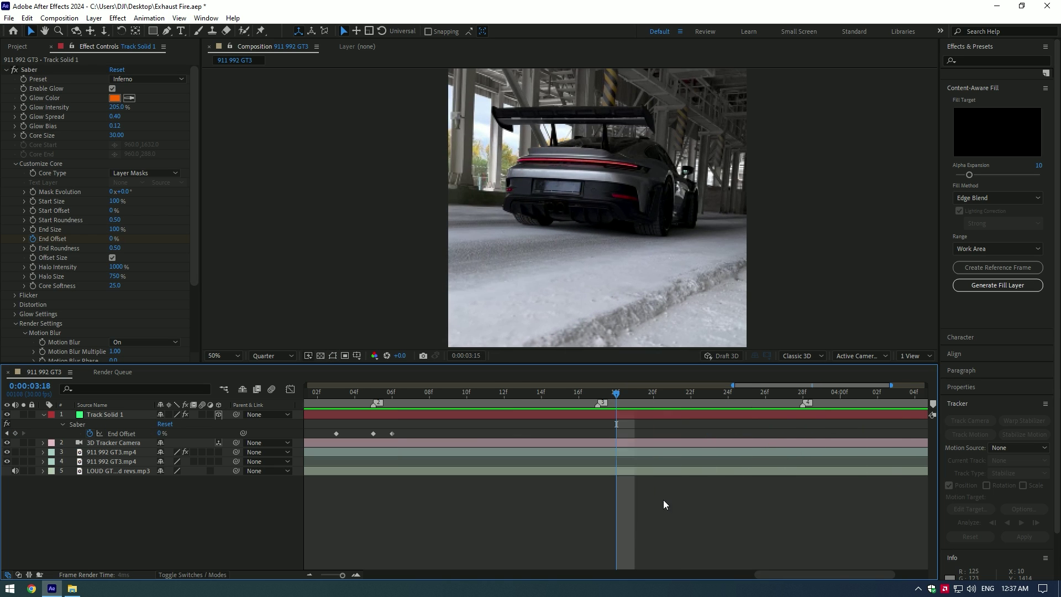
click(598, 395)
key(ctrl+v)
drag(654, 433, 617, 434)
Paste the End Offset keyframes at marker 4, shift them two frames earlier onto the marker, and preview the flame timing
click(803, 395)
key(ctrl+v)
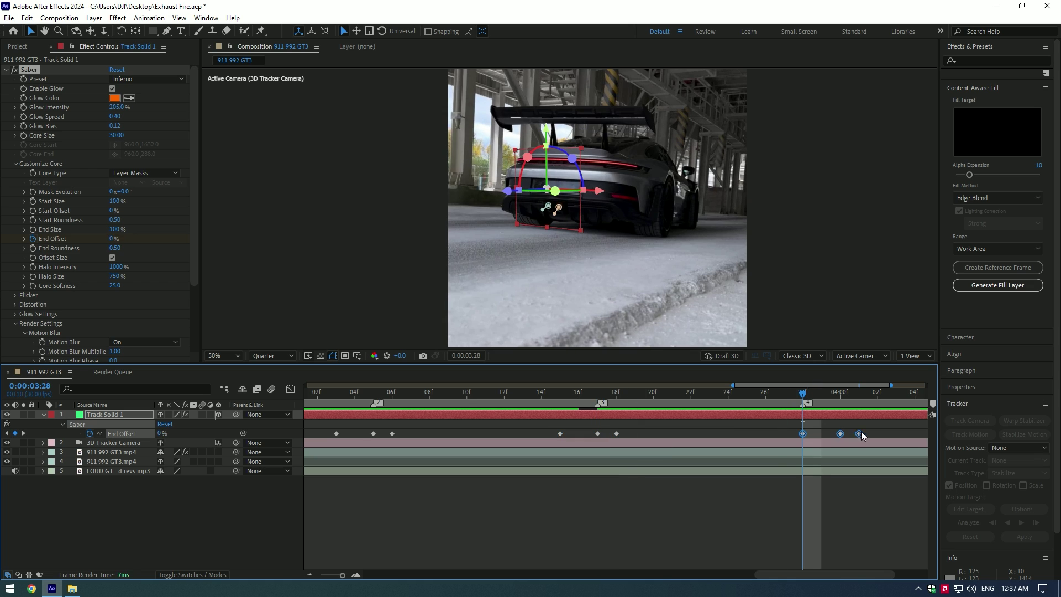
drag(861, 433, 823, 433)
scroll(823, 434, down, 5)
click(516, 395)
click(502, 400)
key(space)
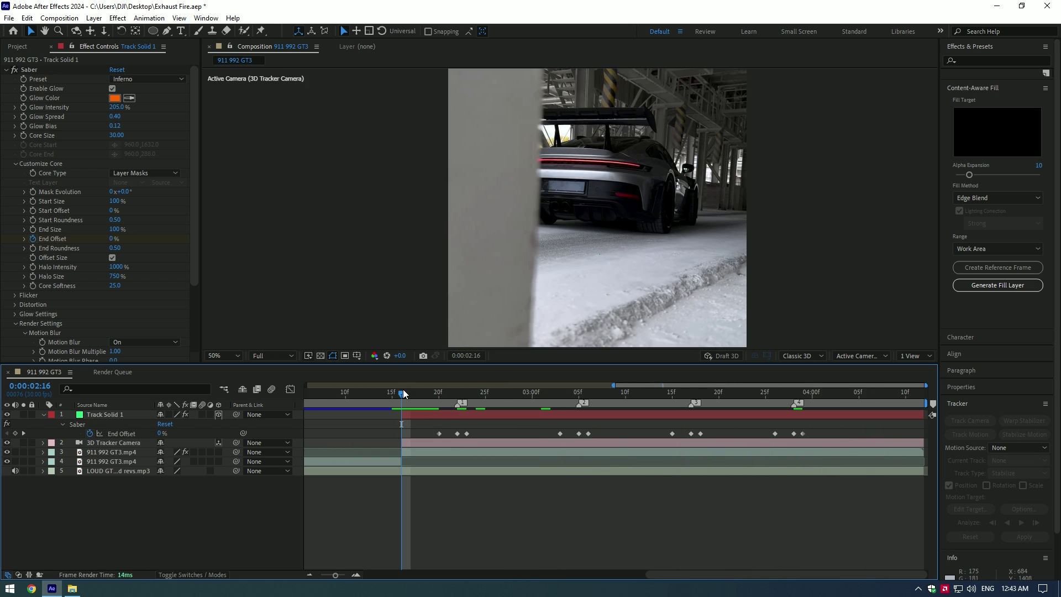
Split the Track Solid 1 flame layer at 0:00:03:03 and 0:00:03:06 to isolate the burst at marker 2
drag(402, 389, 579, 391)
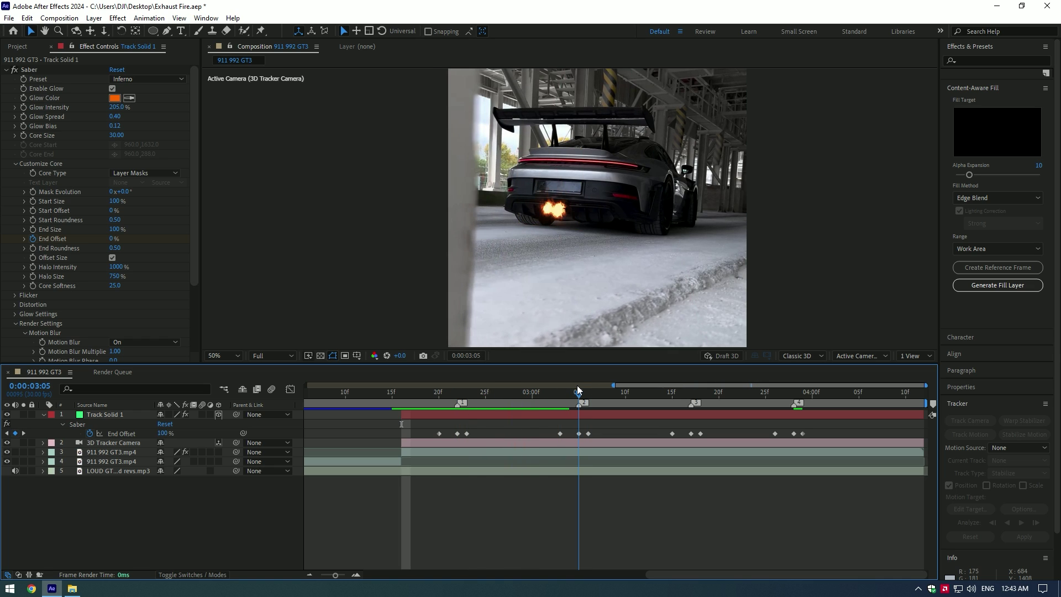
click(696, 390)
drag(741, 391, 561, 393)
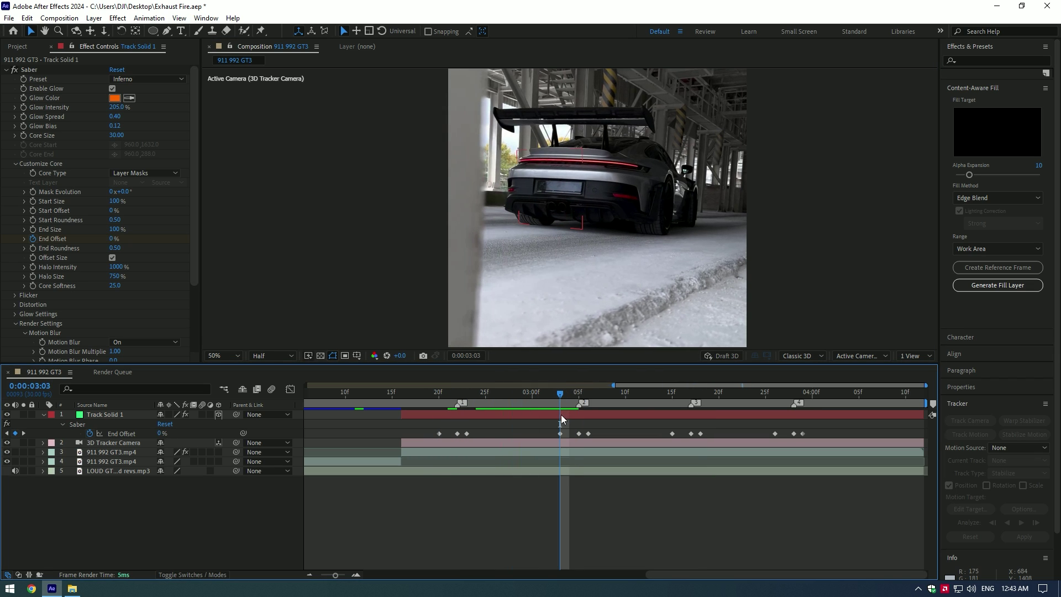
click(561, 414)
key(ctrl+shift+d)
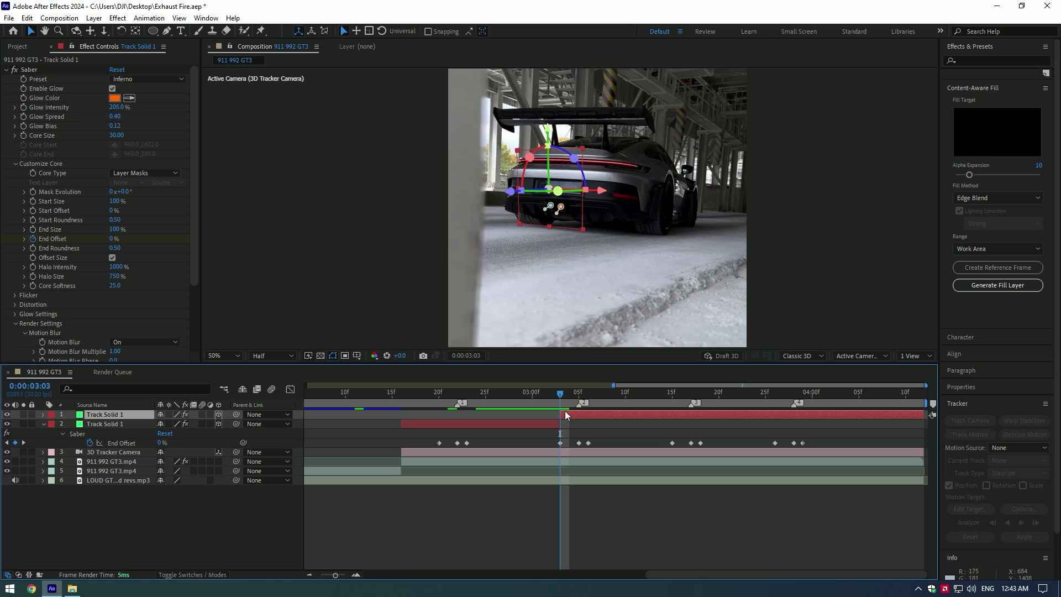
drag(561, 393, 588, 393)
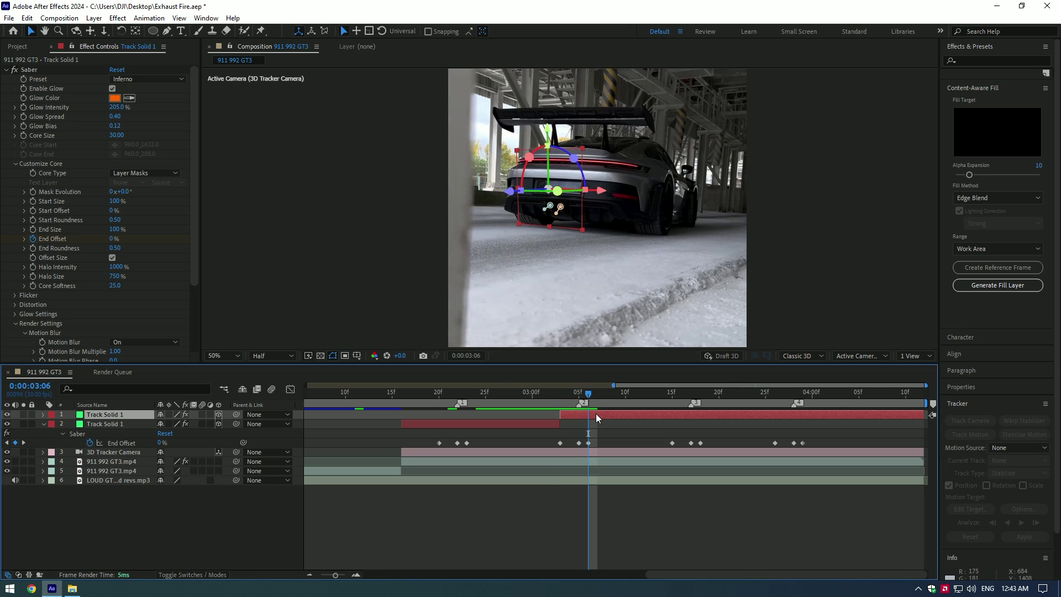
key(ctrl+shift+d)
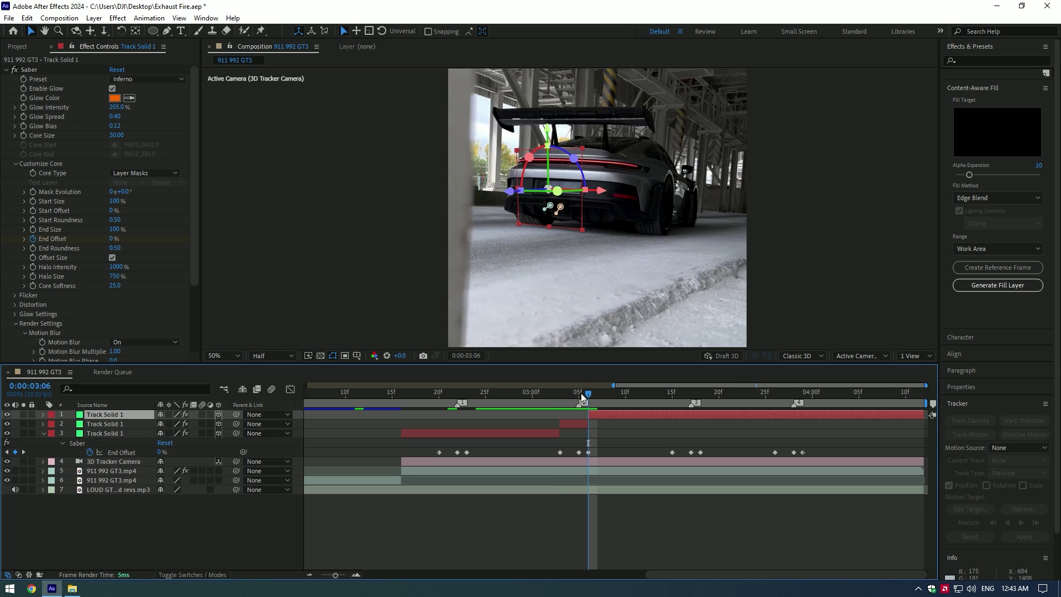
Delete the right-hand exhaust tip's flame mask from the short Track Solid 1 segment at marker 2
key(Page_Up)
click(573, 425)
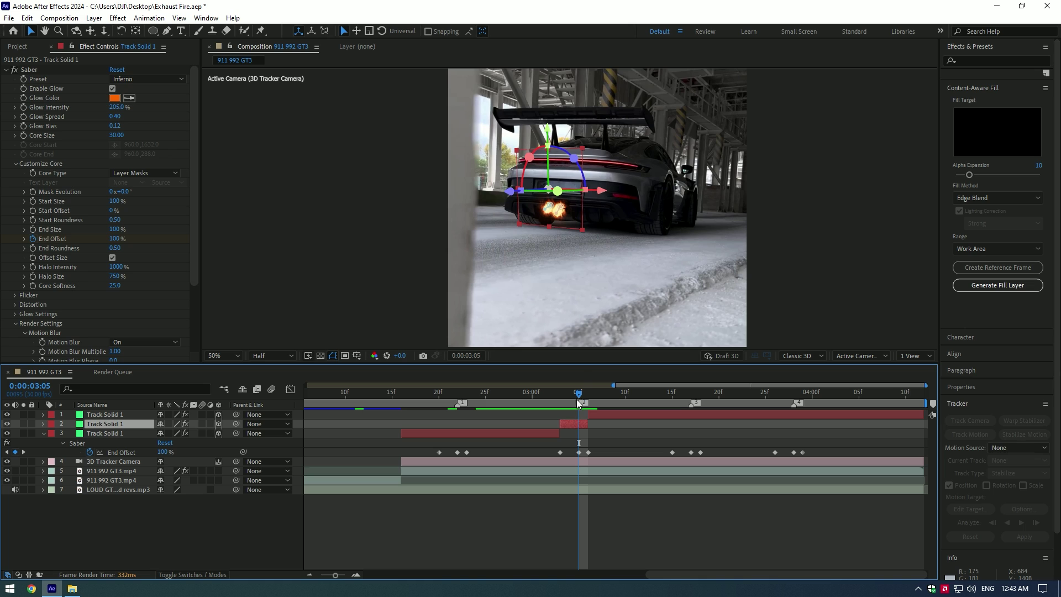
scroll(538, 186, up, 2)
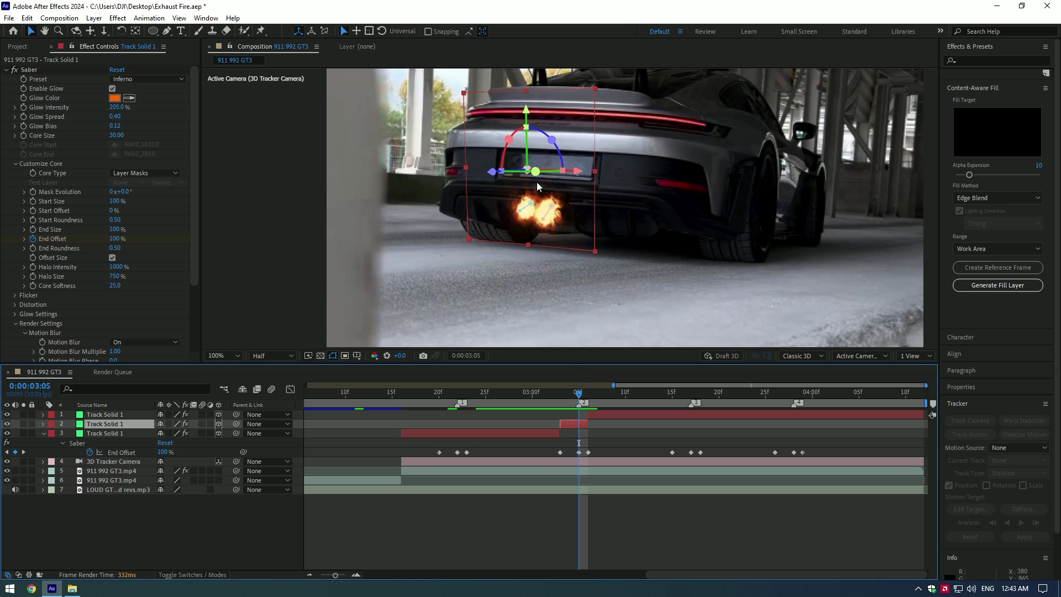
click(553, 212)
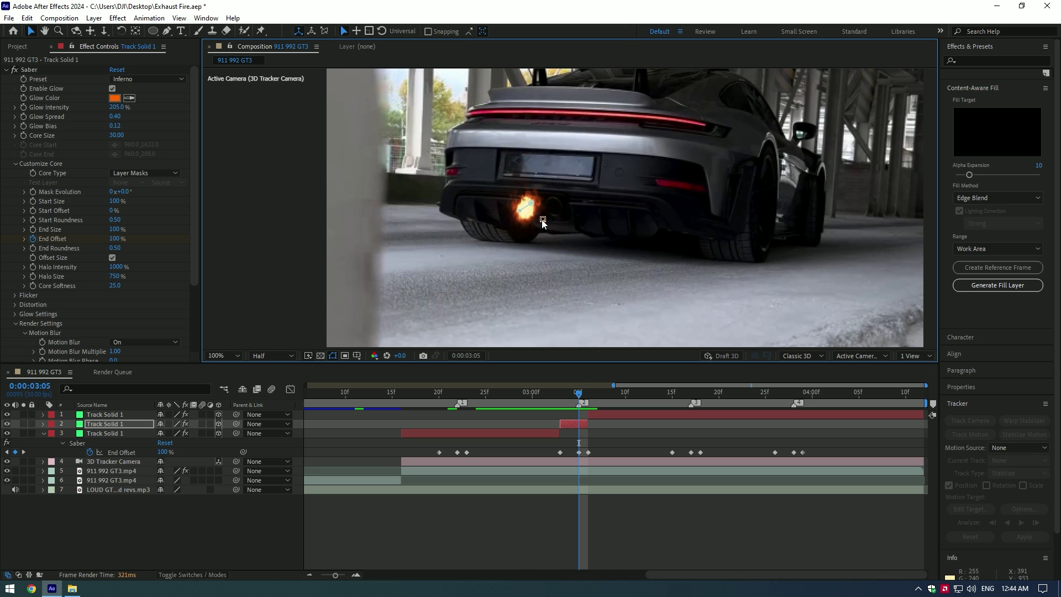
click(542, 220)
Split the last Track Solid 1 segment at 0:00:03:15 and 0:00:03:18 to isolate the burst at marker 3
drag(563, 394, 701, 397)
click(676, 414)
key(ctrl+shift+d)
key(Page_Up)
key(ctrl+shift+d)
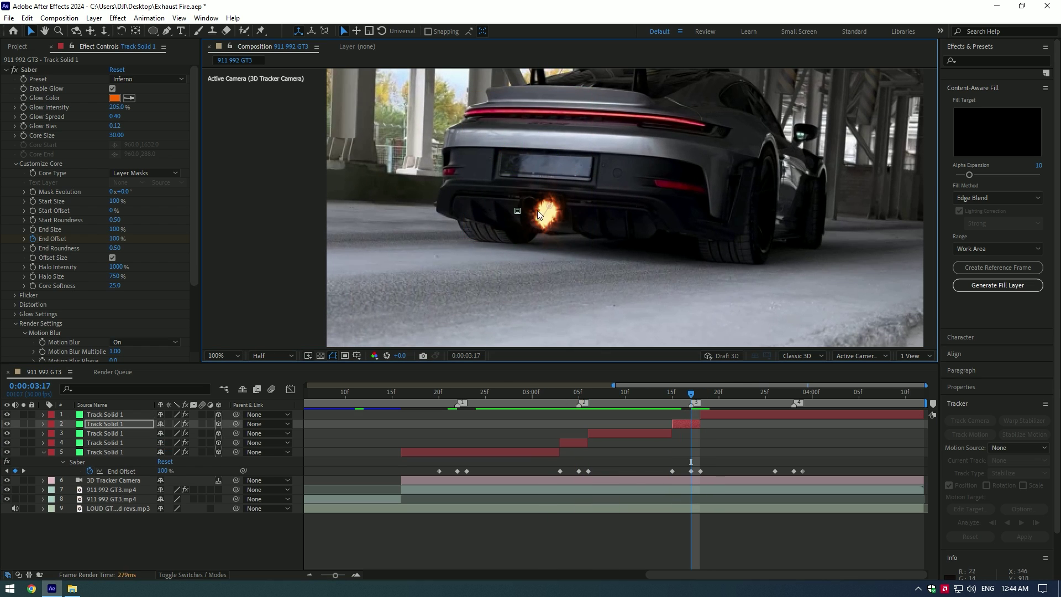
Remove the remaining line mask from the marker 3 segment and draw a small elliptical mask around the right-hand exhaust tip
click(542, 220)
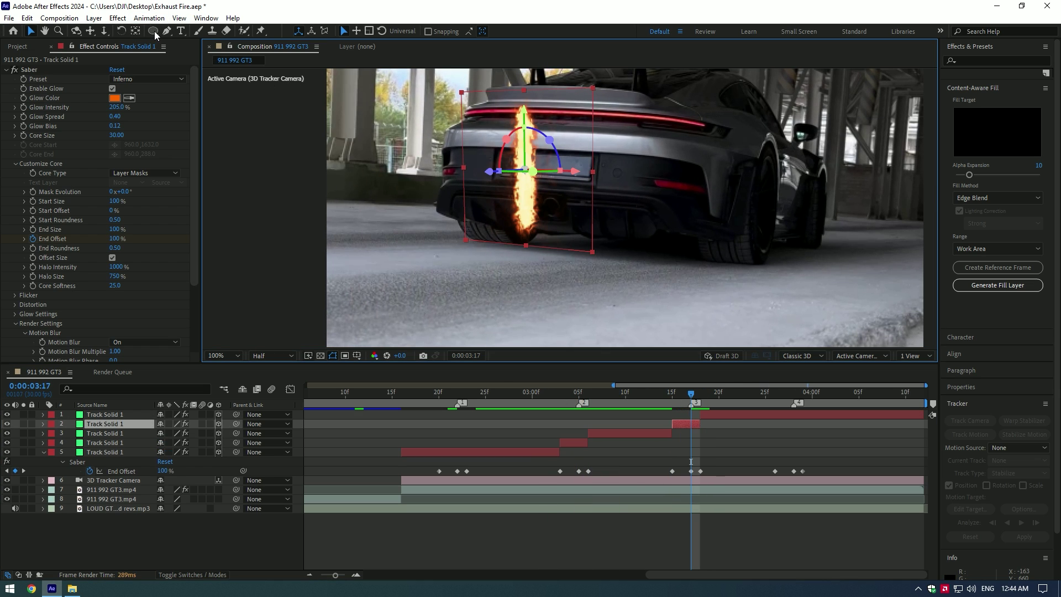
drag(154, 31, 202, 56)
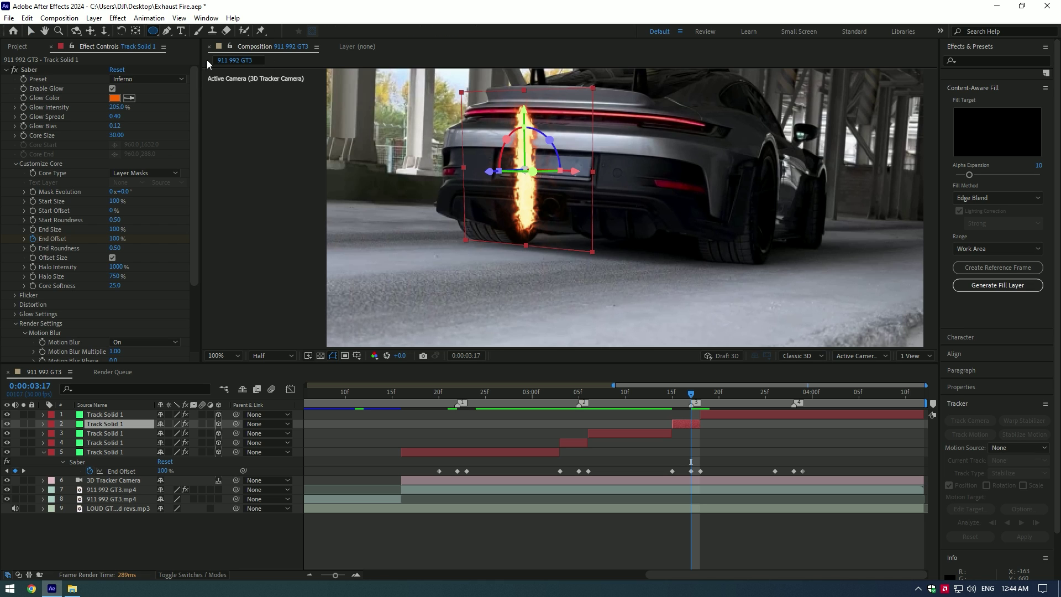
scroll(518, 188, up, 1)
drag(517, 188, 544, 221)
key(v)
scroll(544, 221, down, 1)
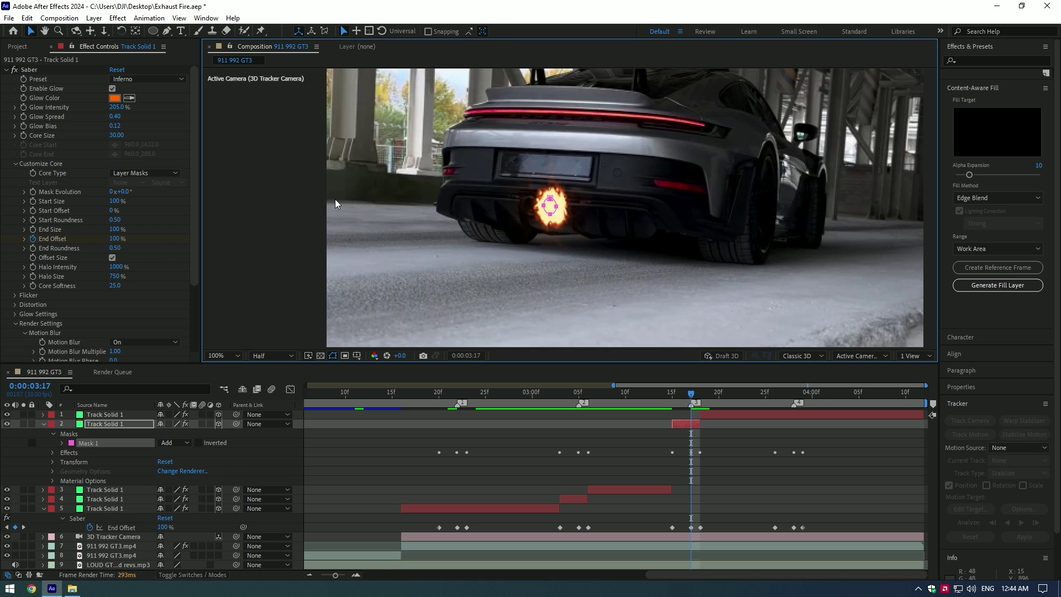
Set this segment's Saber Core Size to 6, Glow Intensity to 24% and Glow Spread to 0.26, and preview the result
click(115, 135)
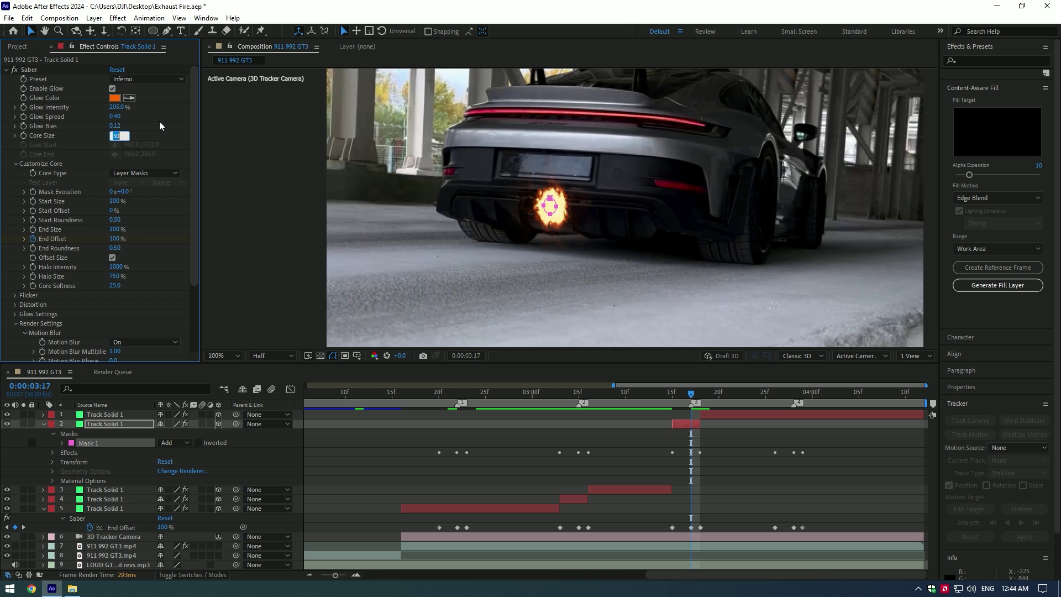
text(6)
key(Return)
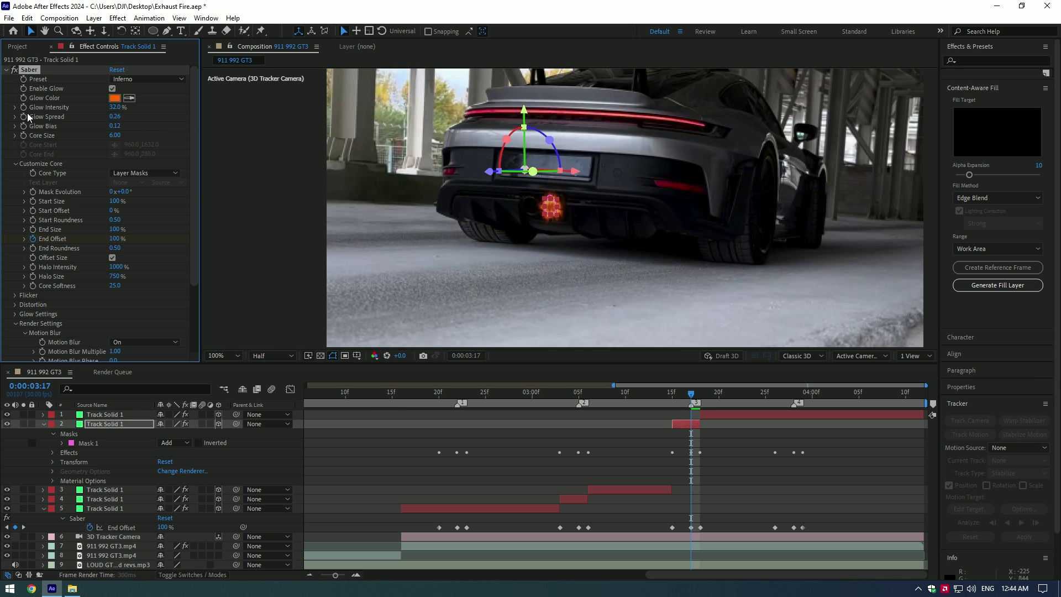
drag(673, 397, 421, 397)
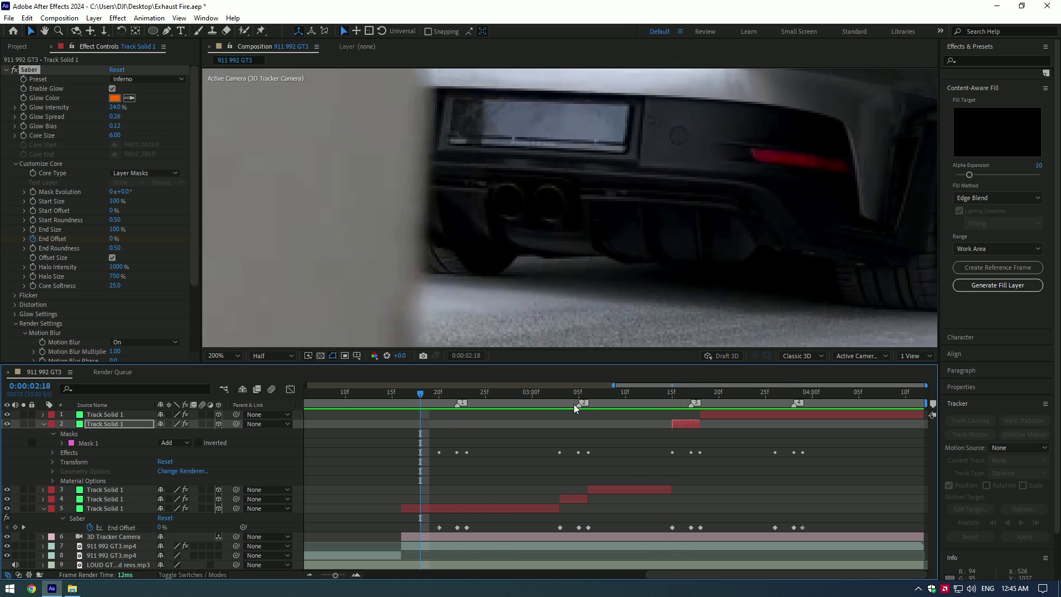
key(space)
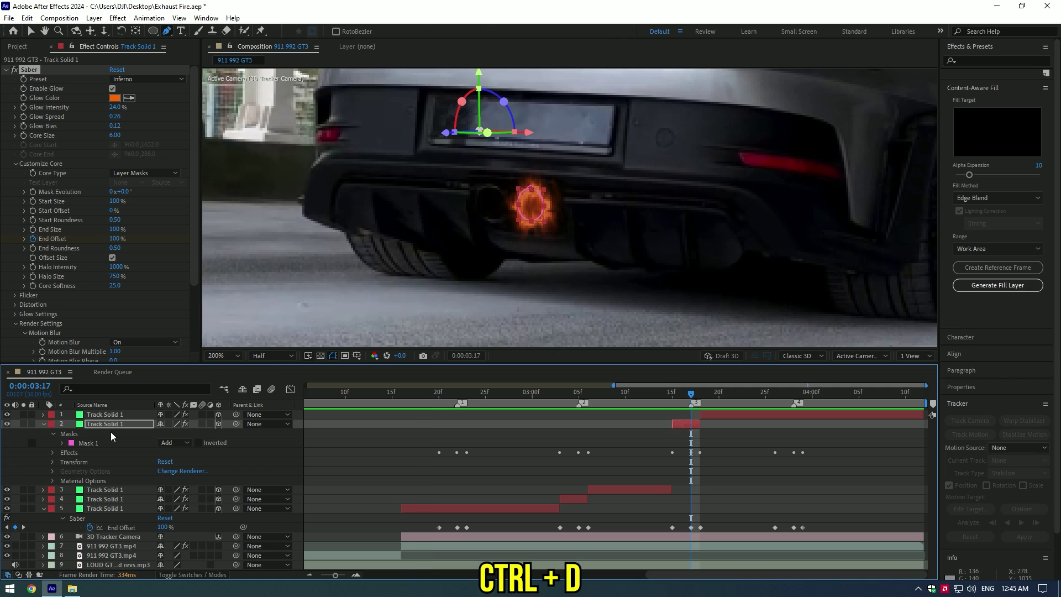
Duplicate the elliptical mask in the marker 3 segment and move the copy onto the left-hand exhaust tip
click(98, 422)
click(80, 444)
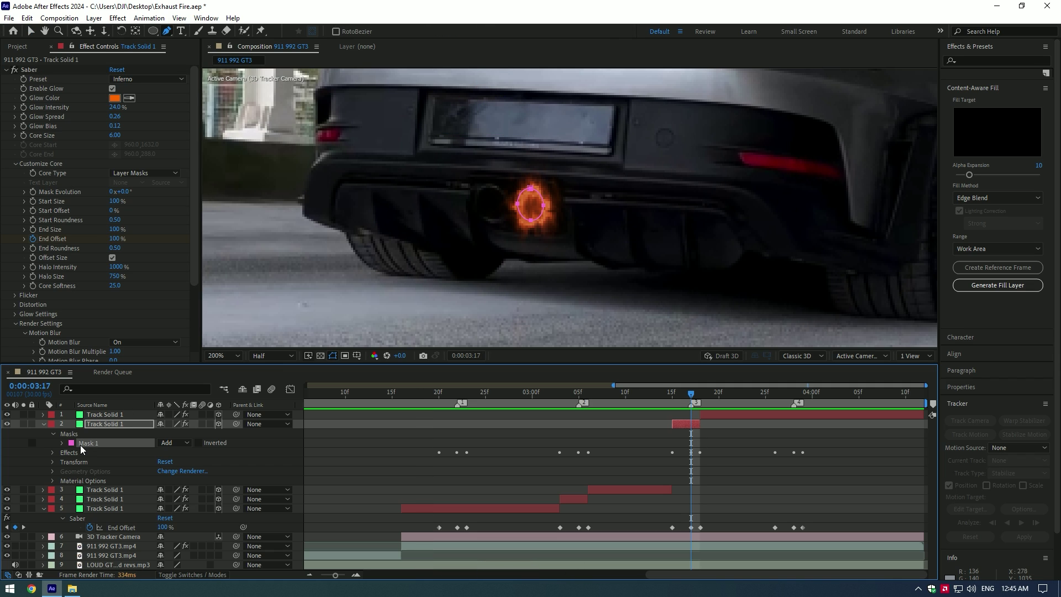
key(ctrl+d)
key(v)
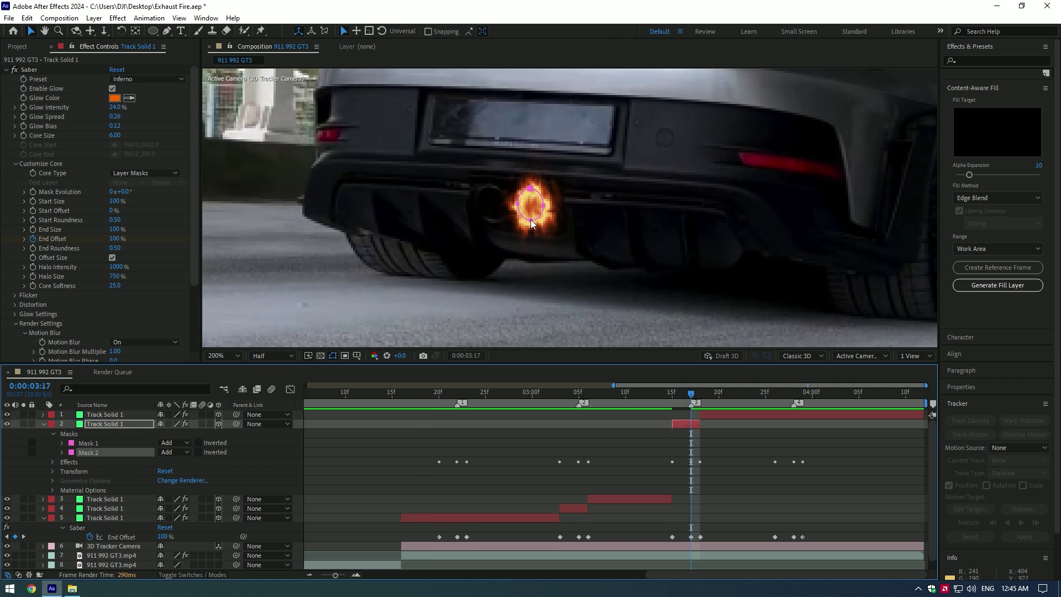
drag(531, 220, 492, 223)
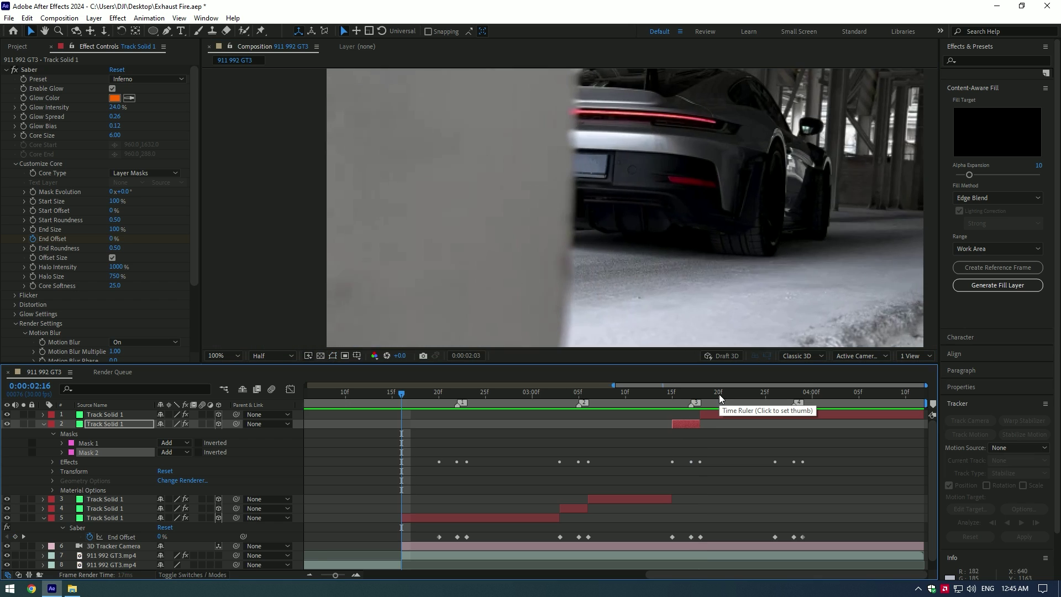
Split the last Track Solid 1 segment at 0:00:03:26, just before marker 4
drag(720, 397, 783, 395)
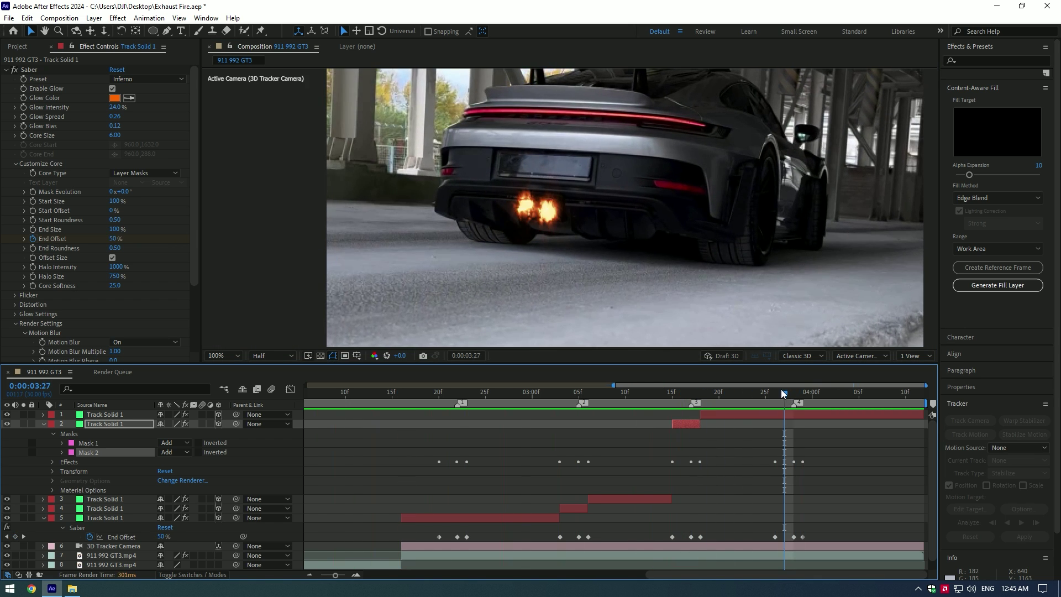
click(785, 415)
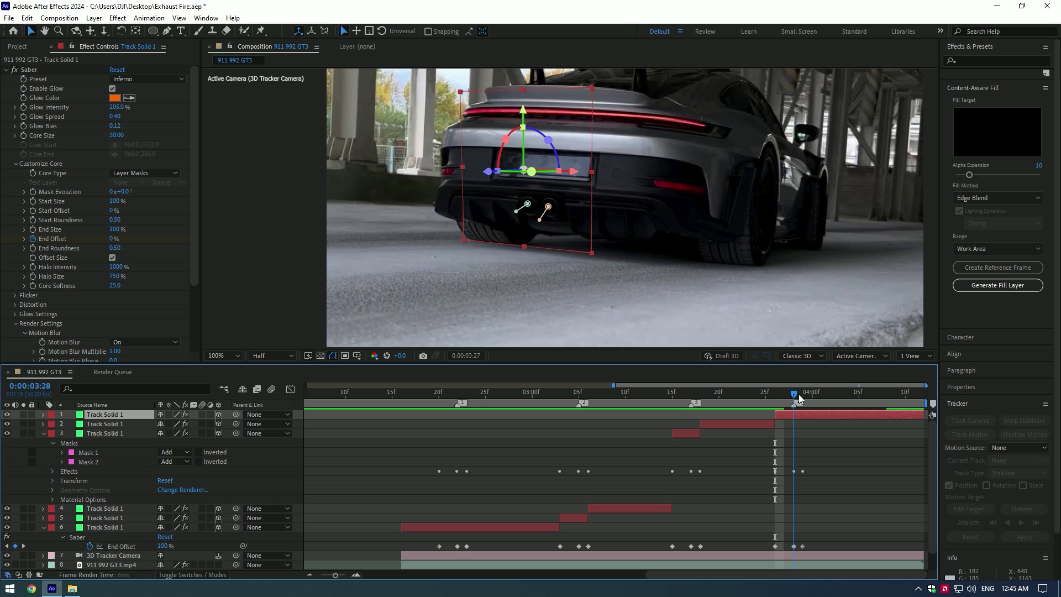